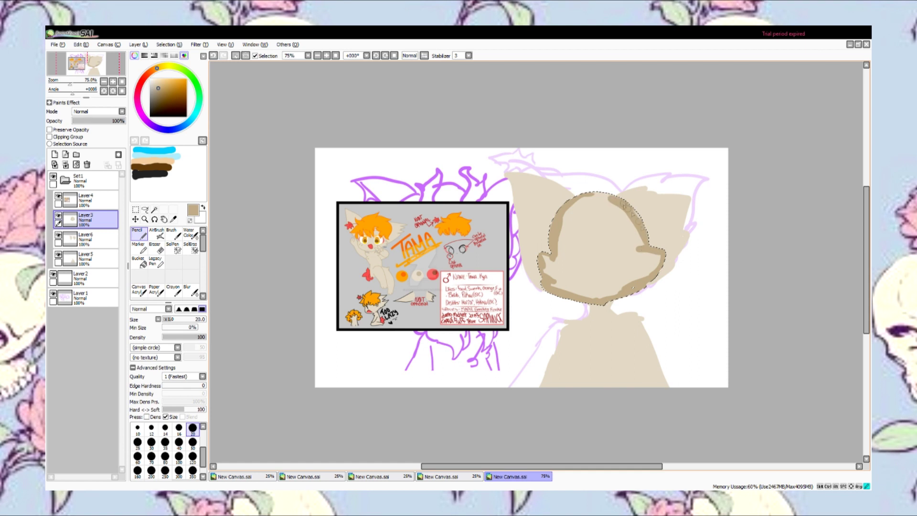
# Step: Paint cream highlights on the selected head, blend the shading with a size 70 Blur brush, and clear the selection
pyautogui.click(158, 79)
pyautogui.moveTo(567, 264); pyautogui.dragTo(597, 263)
pyautogui.click(193, 290)
pyautogui.click(151, 450)
pyautogui.moveTo(606, 201)
pyautogui.mouseDown()
pyautogui.moveTo(654, 277)
pyautogui.moveTo(550, 268)
pyautogui.moveTo(570, 238)
pyautogui.mouseUp()
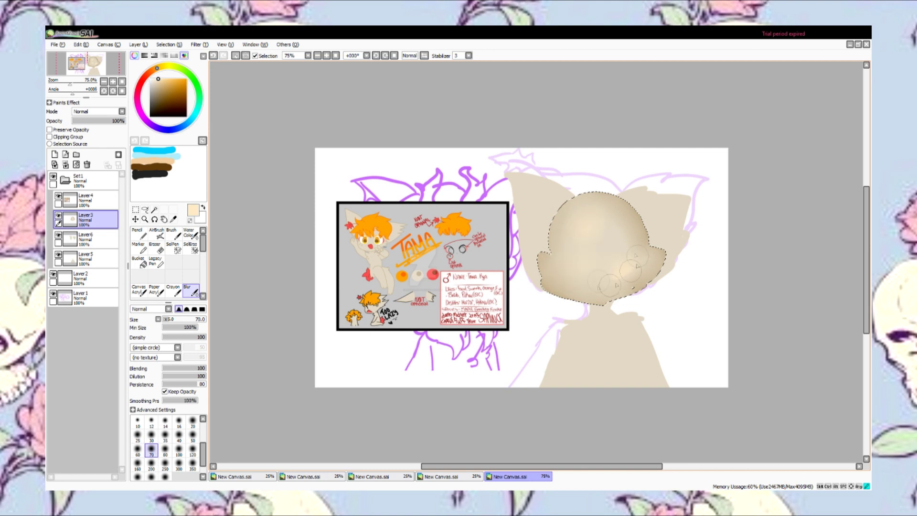
pyautogui.hotkey('ctrl', 'd')
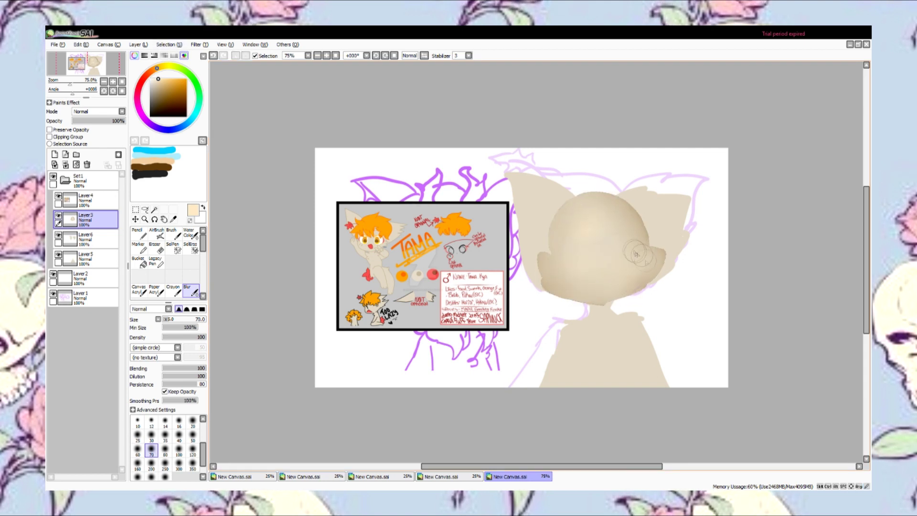
# Step: Select the left cat ear shape on Layer6 with the Magic Wand
pyautogui.press('[')
pyautogui.press('[')
pyautogui.press('[')
pyautogui.click(85, 238)
pyautogui.click(145, 209)
pyautogui.moveTo(506, 173); pyautogui.dragTo(577, 204)
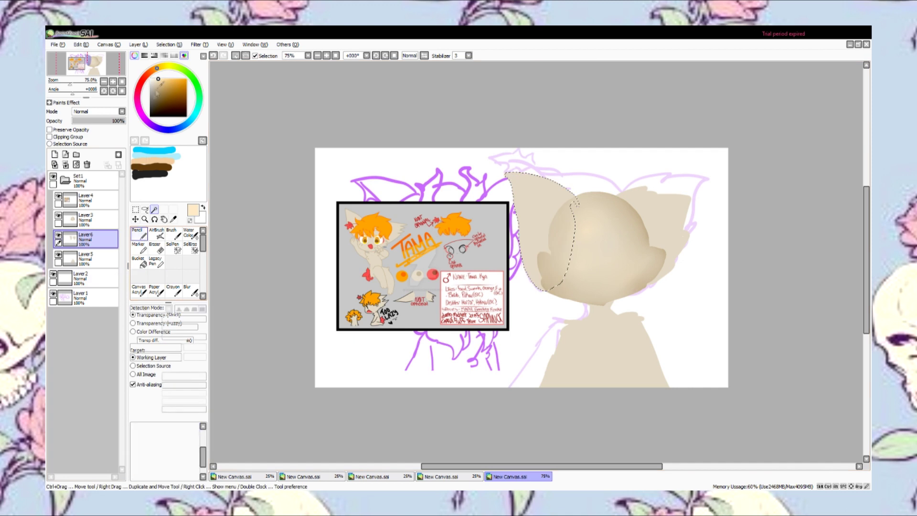
# Step: Paint golden tan shadows and cream highlights on the left ear with the Pencil and blend them with Blur
pyautogui.press('n')
pyautogui.moveTo(510, 178); pyautogui.dragTo(541, 292)
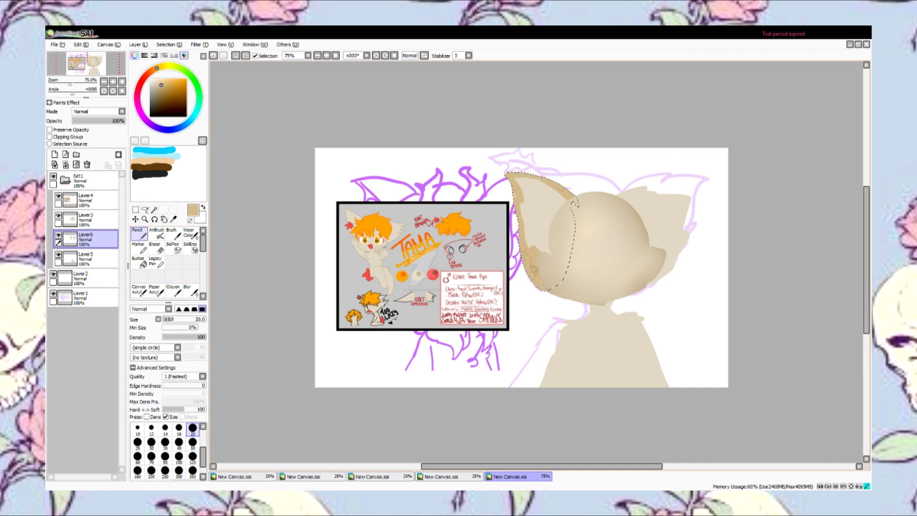
pyautogui.click(156, 78)
pyautogui.moveTo(527, 216); pyautogui.dragTo(531, 239)
pyautogui.click(191, 290)
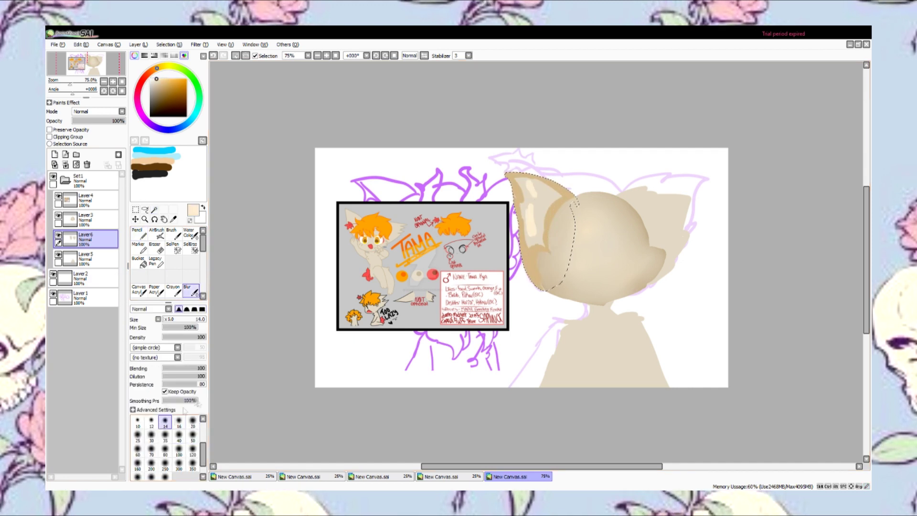
pyautogui.moveTo(530, 256); pyautogui.dragTo(524, 179)
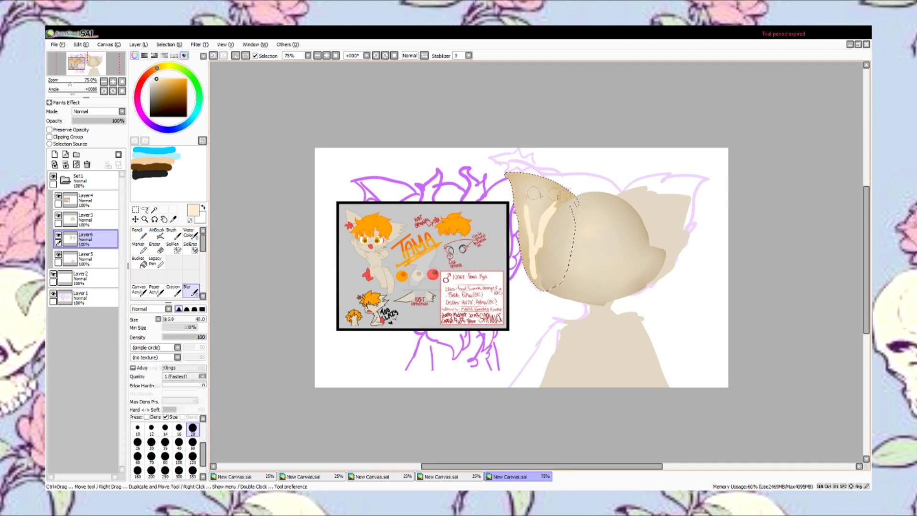
# Step: Select the right ear on Layer6 and paint golden tan shadows along its edges with cream highlights inside
pyautogui.click(155, 209)
pyautogui.hotkey('ctrl', 'd')
pyautogui.keyDown('ctrl'); pyautogui.click(99, 253); pyautogui.keyUp('ctrl')
pyautogui.click(91, 238)
pyautogui.click(138, 233)
pyautogui.keyDown('alt'); pyautogui.click(614, 190); pyautogui.keyUp('alt')
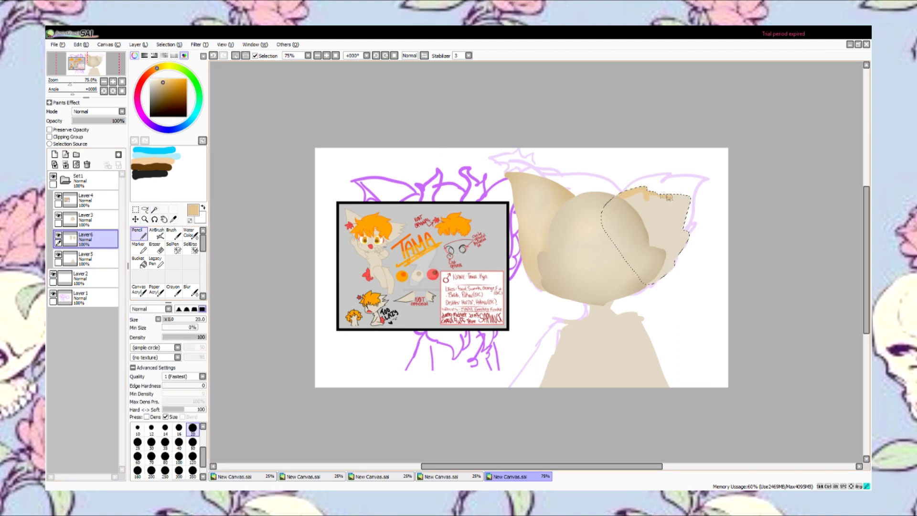
pyautogui.keyDown('alt'); pyautogui.click(646, 203); pyautogui.keyUp('alt')
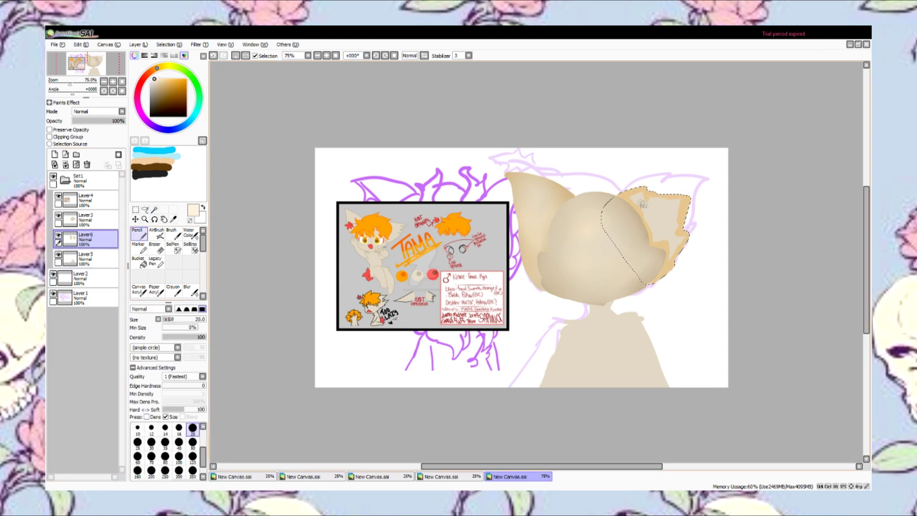
# Step: Undo the golden tan shading on both ears
pyautogui.press('b')
pyautogui.hotkey('ctrl', 'z')
pyautogui.hotkey('ctrl', 'z')
pyautogui.hotkey('ctrl', 'z')
pyautogui.hotkey('ctrl', 'z')
pyautogui.hotkey('ctrl', 'z')
pyautogui.hotkey('ctrl', 'z')
# Step: Shade the left ear with the greyish tan sampled from the head, add cream highlights, and blend them with Blur
pyautogui.keyDown('alt'); pyautogui.click(629, 205); pyautogui.keyUp('alt')
pyautogui.click(164, 190)
pyautogui.click(139, 234)
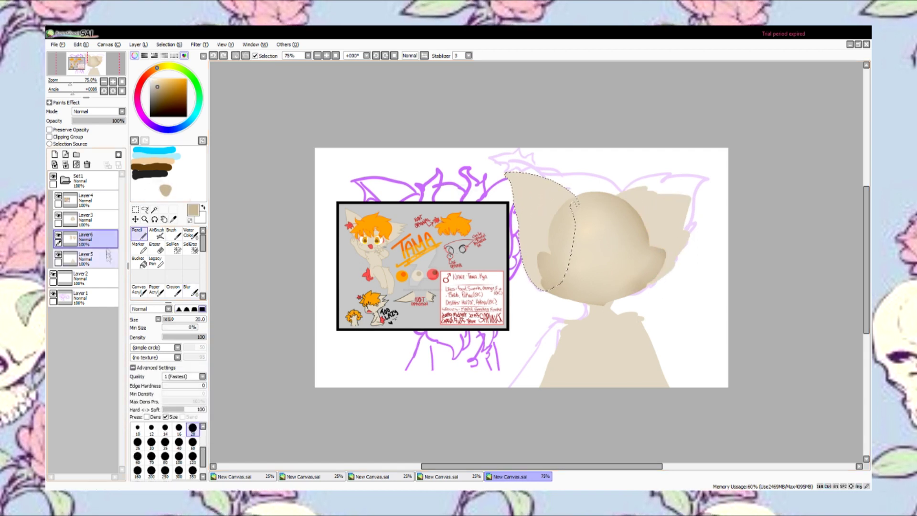
pyautogui.moveTo(533, 286)
pyautogui.mouseDown()
pyautogui.moveTo(523, 206)
pyautogui.moveTo(563, 191)
pyautogui.mouseUp()
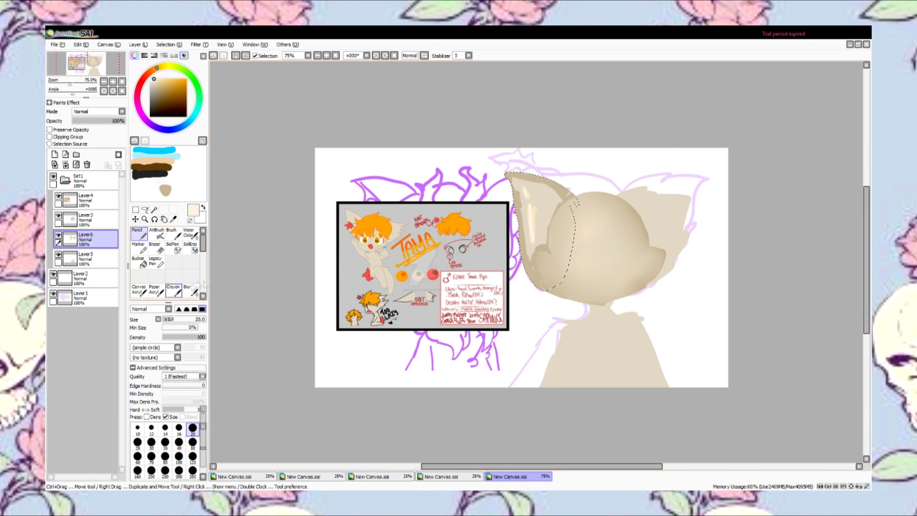
pyautogui.press('b')
pyautogui.moveTo(561, 190); pyautogui.dragTo(529, 252)
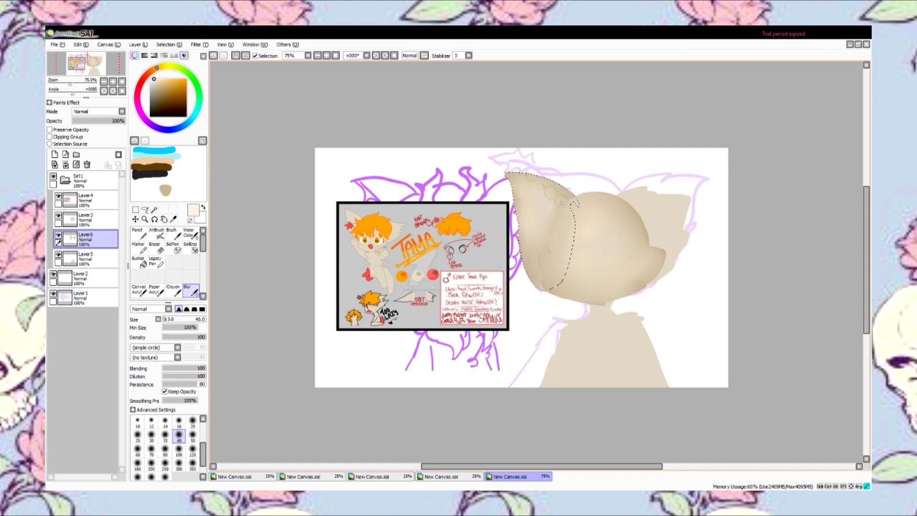
# Step: Select the right ear on Layer6, paint greyish tan shadows and cream highlights on it, and blend them with Blur
pyautogui.press('w')
pyautogui.click(640, 230)
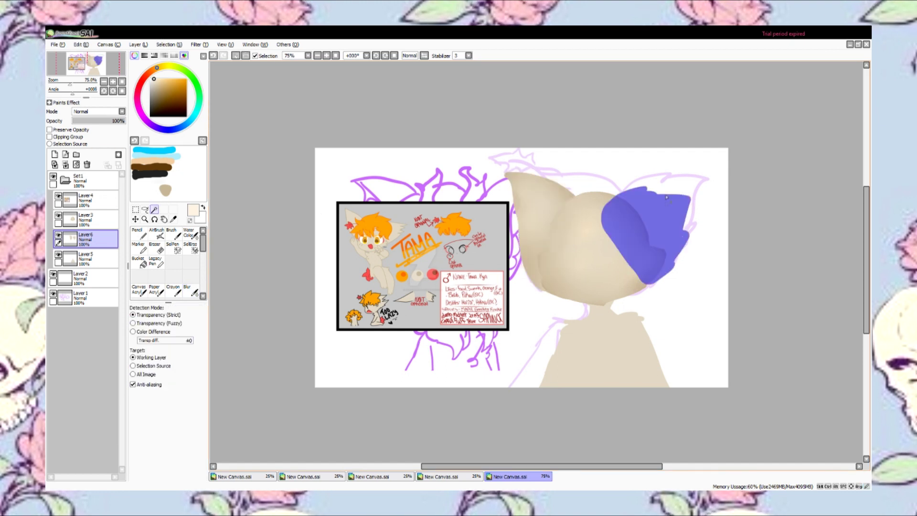
pyautogui.click(93, 237)
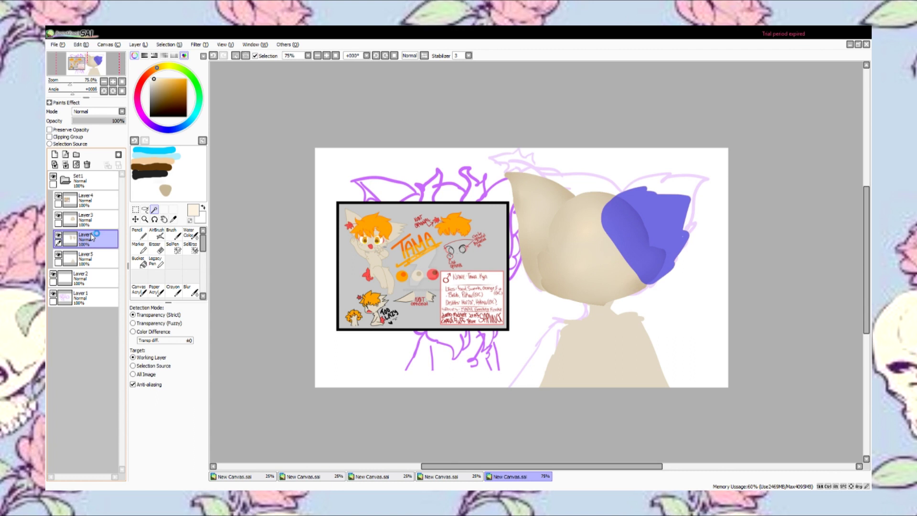
pyautogui.press('n')
pyautogui.keyDown('alt'); pyautogui.click(658, 277); pyautogui.keyUp('alt')
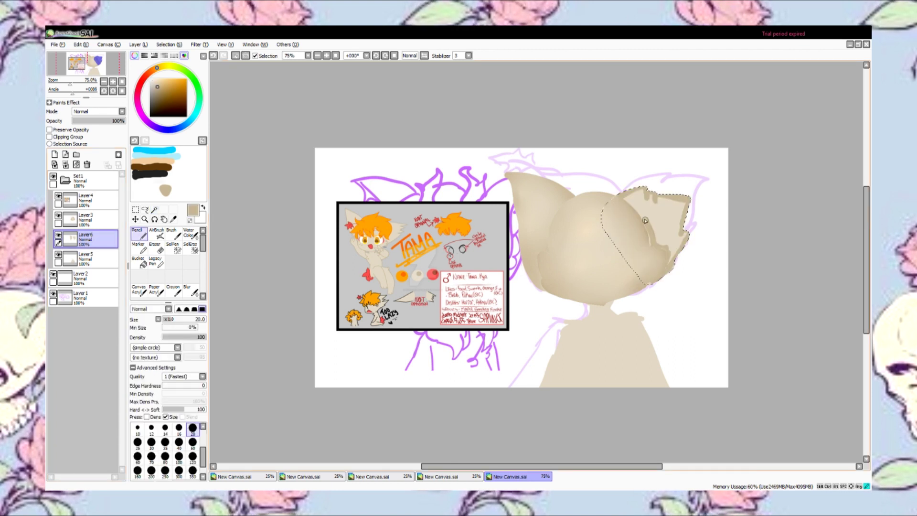
pyautogui.moveTo(656, 208); pyautogui.dragTo(666, 231)
pyautogui.press('b')
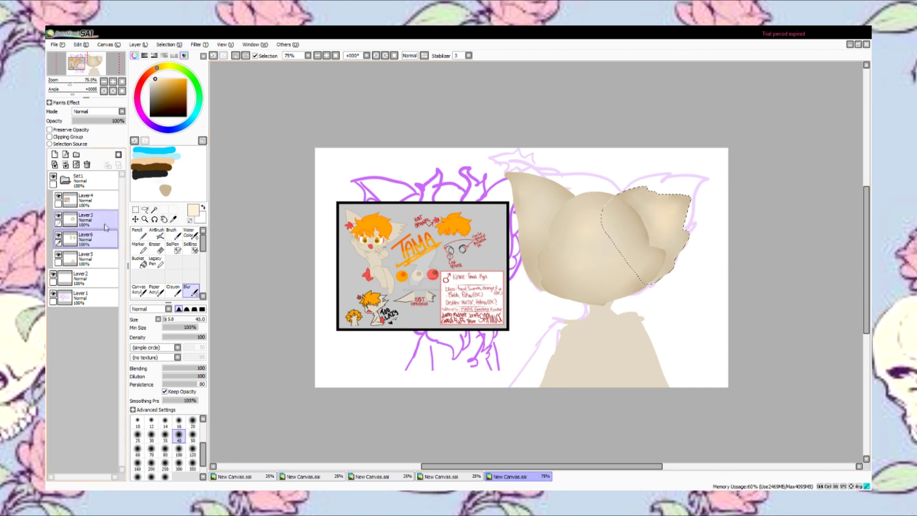
# Step: Reselect the left ear and soften its shading further with the Blur brush
pyautogui.click(154, 209)
pyautogui.click(524, 187)
pyautogui.press('b')
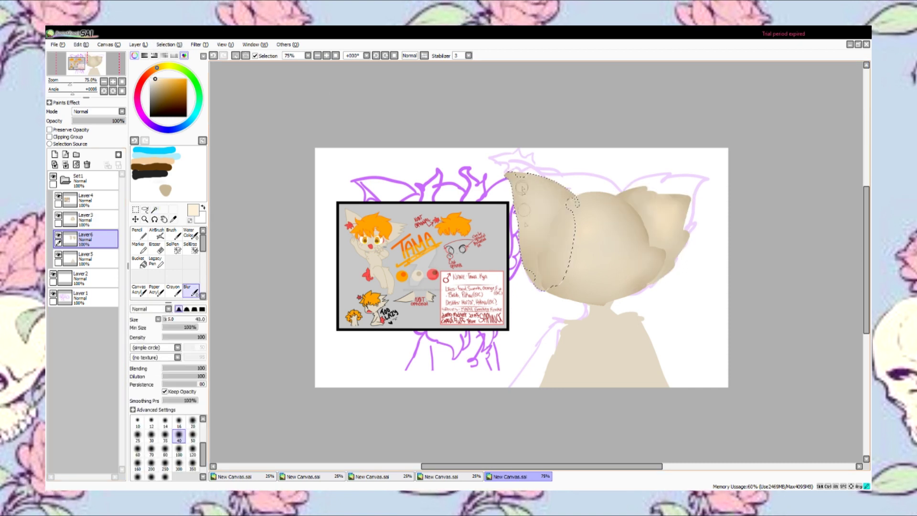
# Step: Select the body shape on Layer5 and paint greyish tan Pencil shadows on it, undoing the misplaced strokes
pyautogui.click(86, 258)
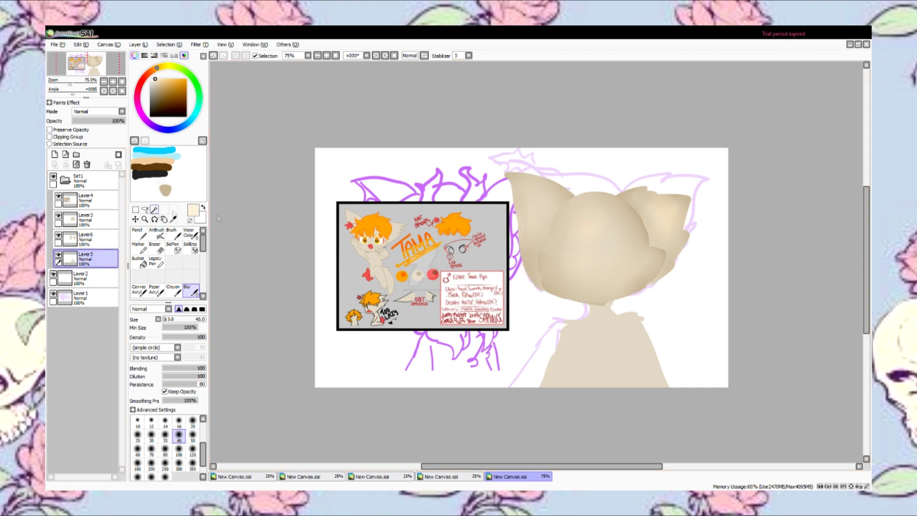
pyautogui.click(154, 208)
pyautogui.click(139, 234)
pyautogui.keyDown('alt'); pyautogui.click(595, 308); pyautogui.keyUp('alt')
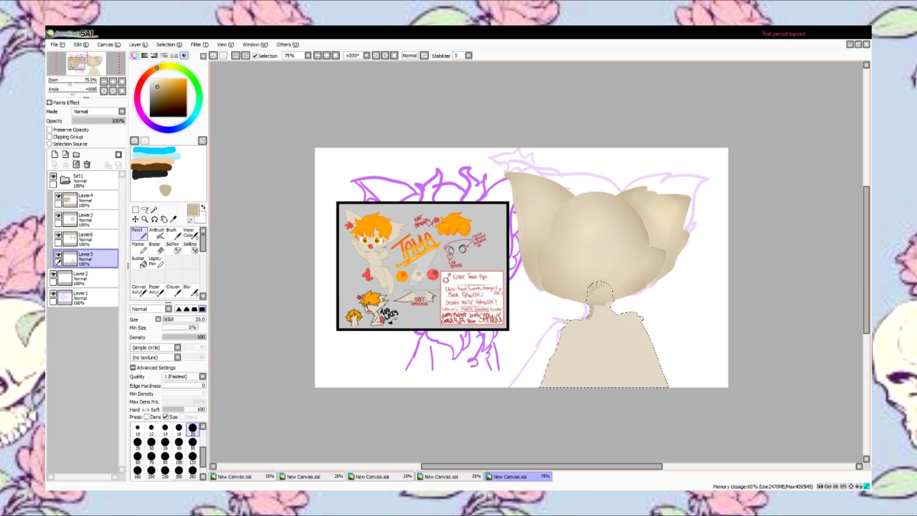
pyautogui.hotkey('ctrl', 'z')
pyautogui.hotkey('ctrl', 'z')
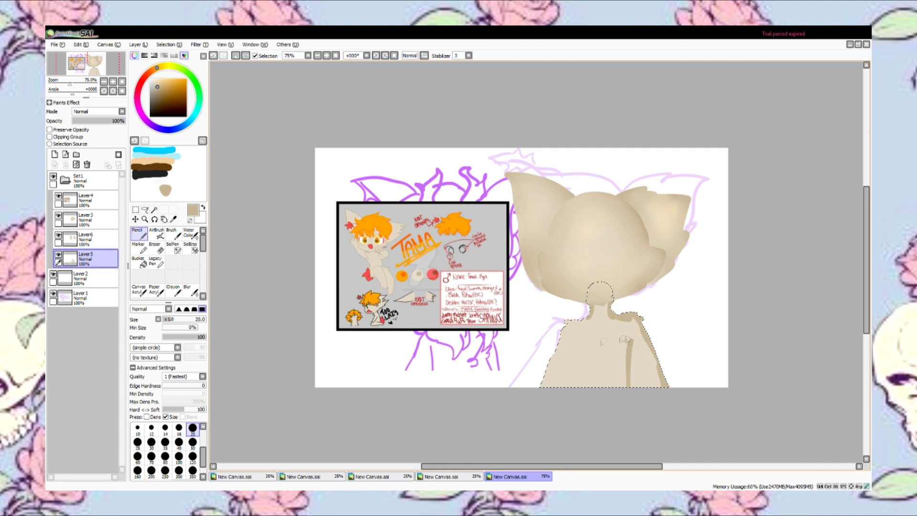
# Step: Add cream highlights to the chest and shoulder and blend the body's shadows with the Blur brush
pyautogui.keyDown('alt'); pyautogui.click(594, 340); pyautogui.keyUp('alt')
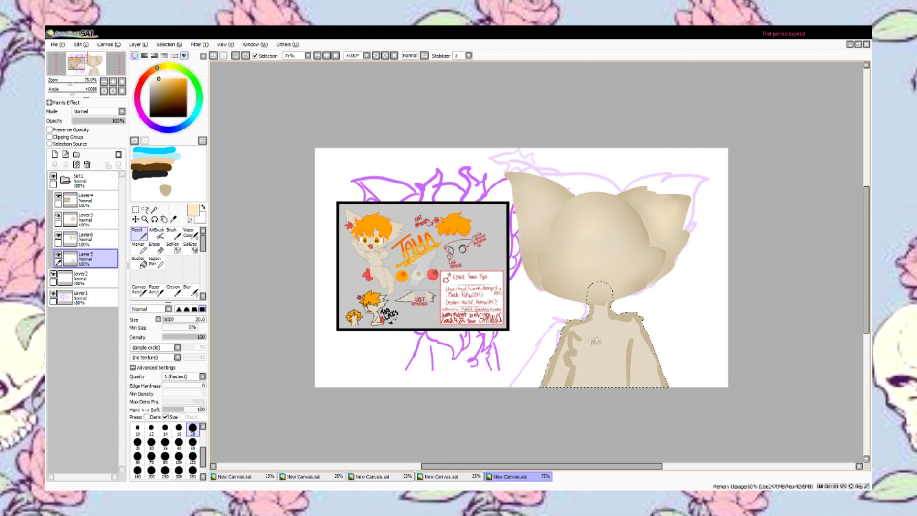
pyautogui.press('b')
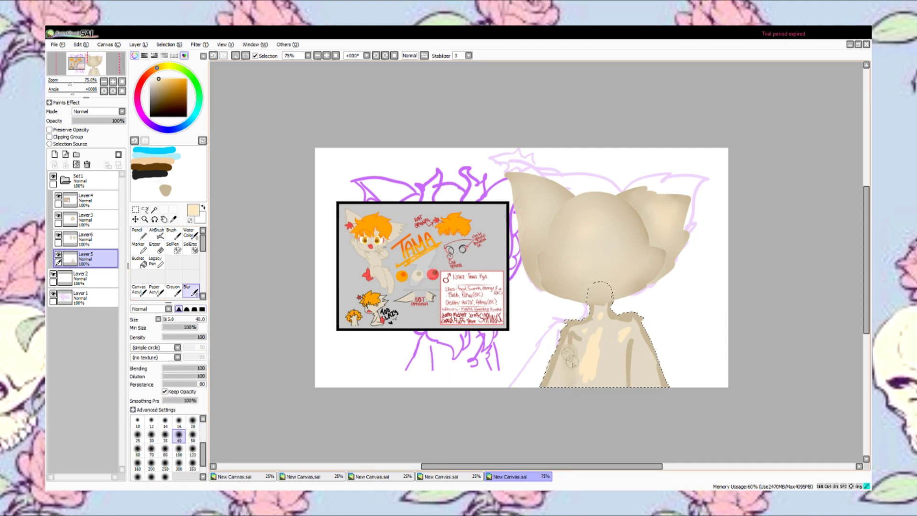
pyautogui.moveTo(630, 346); pyautogui.dragTo(651, 367)
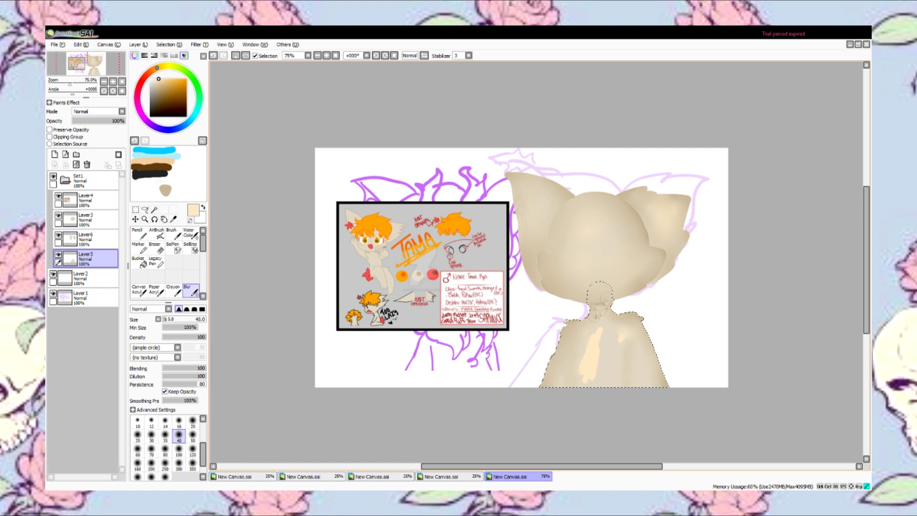
# Step: Add more tan shadow strokes along the body's sides and neck, blend them with Blur, and clear the selection
pyautogui.press('n')
pyautogui.keyDown('alt'); pyautogui.click(554, 334); pyautogui.keyUp('alt')
pyautogui.moveTo(554, 332); pyautogui.dragTo(549, 380)
pyautogui.moveTo(640, 315); pyautogui.dragTo(631, 382)
pyautogui.moveTo(577, 305)
pyautogui.mouseDown()
pyautogui.moveTo(569, 386)
pyautogui.moveTo(567, 357)
pyautogui.mouseUp()
pyautogui.press('b')
pyautogui.moveTo(631, 384); pyautogui.dragTo(632, 342)
pyautogui.hotkey('ctrl', 'd')
# Step: Touch up the shading around the chin on Layer3 with the Pencil and Blur brushes
pyautogui.press('n')
pyautogui.click(91, 217)
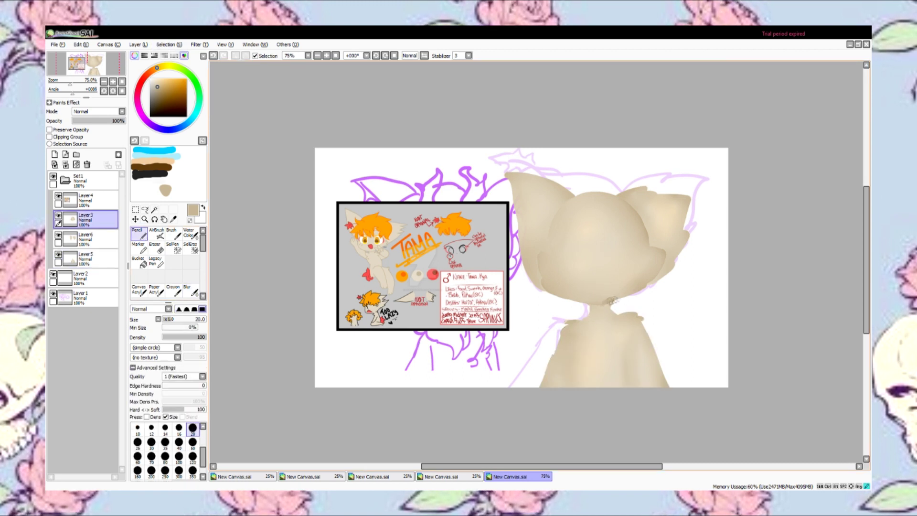
pyautogui.press('b')
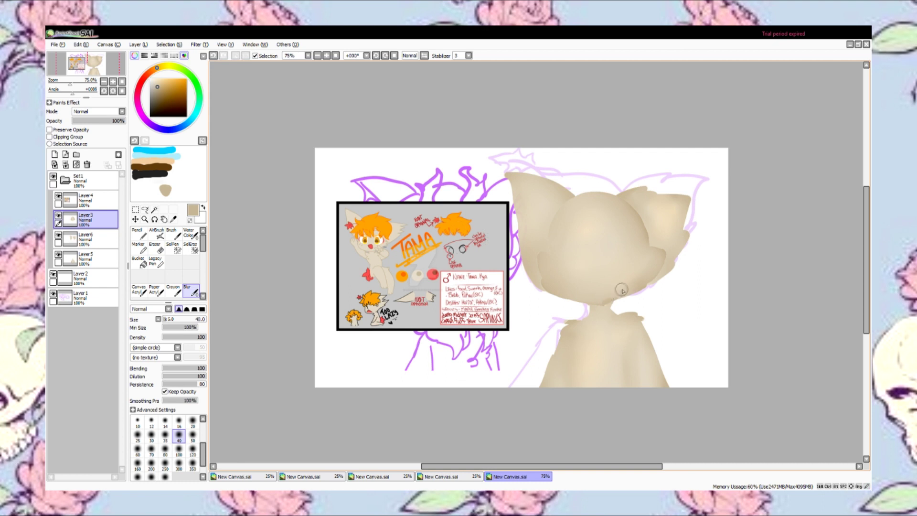
# Step: Add a new layer above Layer3 and draw the hair's top and right outline in the orange from the reference
pyautogui.click(54, 155)
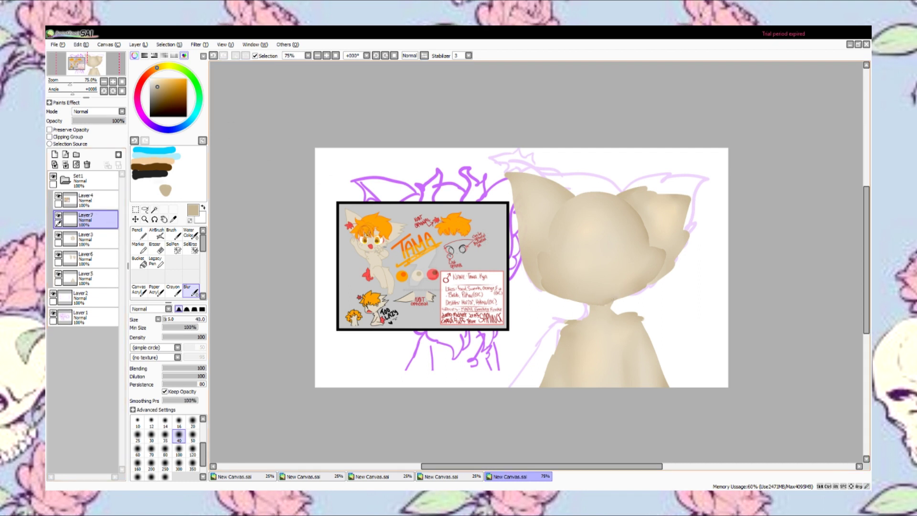
pyautogui.scroll(5, 409, 174)
pyautogui.scroll(-3, 494, 195)
pyautogui.press('n')
pyautogui.moveTo(571, 188)
pyautogui.mouseDown()
pyautogui.moveTo(554, 165)
pyautogui.moveTo(356, 198)
pyautogui.moveTo(382, 321)
pyautogui.mouseUp()
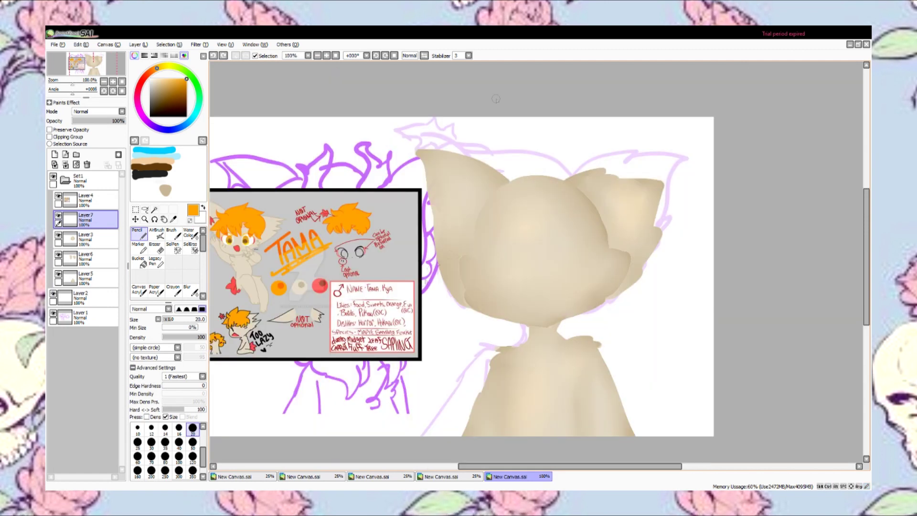
pyautogui.moveTo(492, 190); pyautogui.dragTo(587, 153)
pyautogui.moveTo(545, 174)
pyautogui.mouseDown()
pyautogui.moveTo(637, 213)
pyautogui.moveTo(619, 329)
pyautogui.mouseUp()
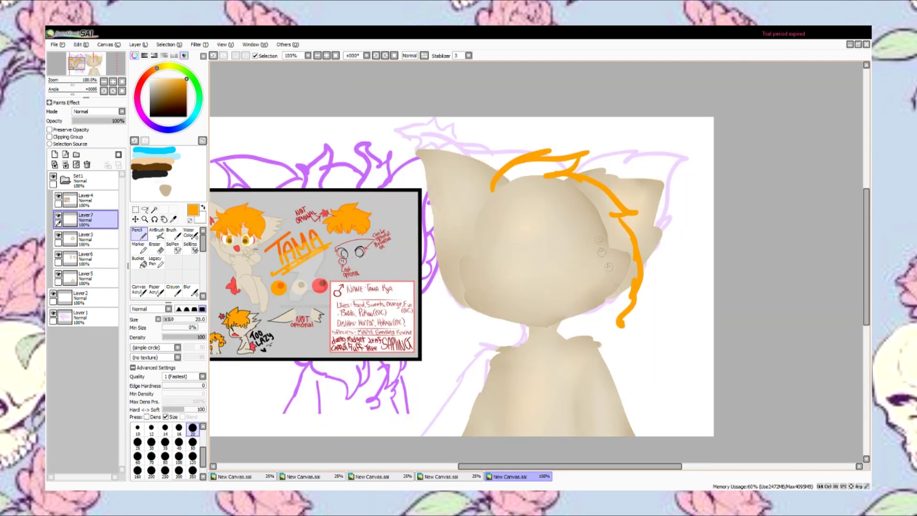
pyautogui.hotkey('ctrl', 'z')
pyautogui.moveTo(630, 213); pyautogui.dragTo(619, 308)
# Step: Draw the bangs and the left side of the hair, and fill the outlined hair with orange using the Bucket
pyautogui.moveTo(508, 218)
pyautogui.mouseDown()
pyautogui.moveTo(541, 266)
pyautogui.moveTo(520, 262)
pyautogui.mouseUp()
pyautogui.moveTo(535, 208)
pyautogui.mouseDown()
pyautogui.moveTo(588, 280)
pyautogui.moveTo(585, 314)
pyautogui.mouseUp()
pyautogui.moveTo(490, 189)
pyautogui.mouseDown()
pyautogui.moveTo(445, 186)
pyautogui.moveTo(473, 310)
pyautogui.mouseUp()
pyautogui.moveTo(499, 219); pyautogui.dragTo(475, 317)
pyautogui.click(139, 264)
pyautogui.click(574, 159)
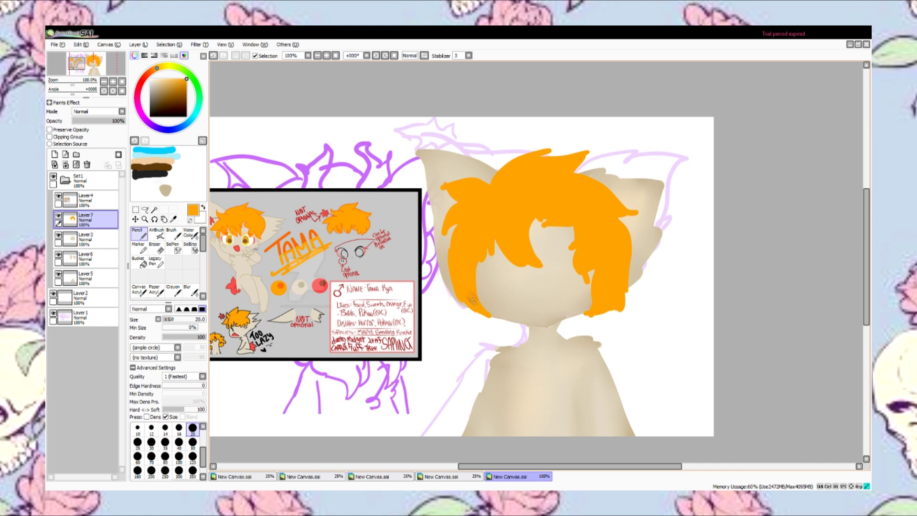
# Step: Select the orange hair with the Magic Wand and save a darker orange swatch on the scratch pad
pyautogui.press('w')
pyautogui.click(463, 197)
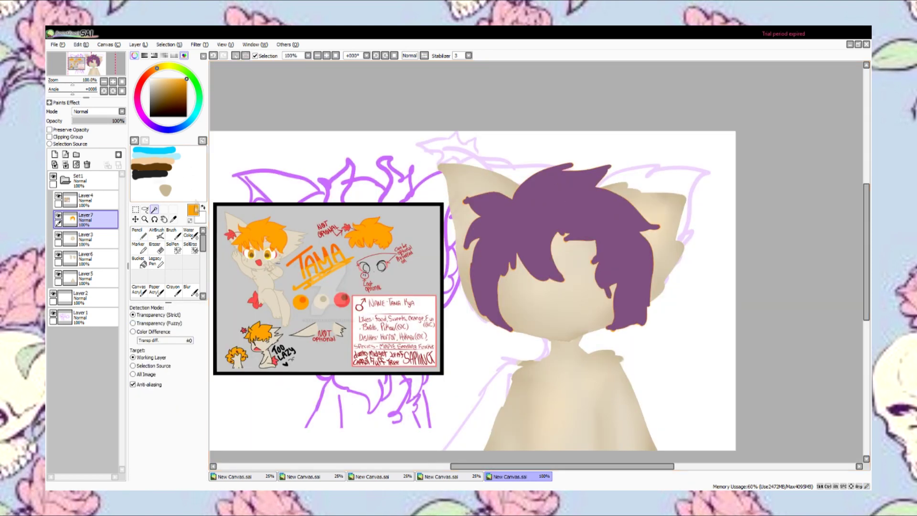
pyautogui.click(187, 87)
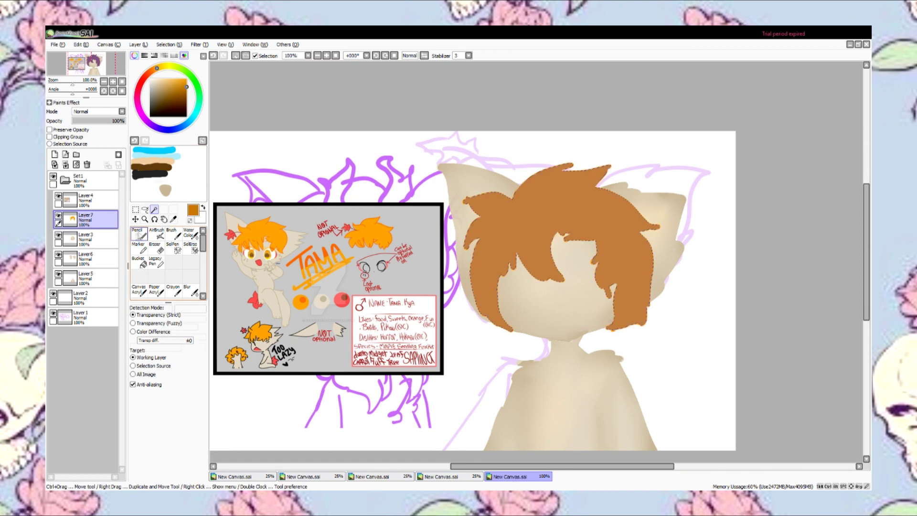
pyautogui.click(137, 234)
pyautogui.click(177, 191)
pyautogui.moveTo(559, 227)
pyautogui.mouseDown()
pyautogui.moveTo(564, 262)
pyautogui.moveTo(545, 283)
pyautogui.mouseUp()
pyautogui.hotkey('ctrl', 'z')
pyautogui.hotkey('ctrl', 'z')
# Step: Paint dark orange shadow strokes along the bangs, side locks and crown of the hair with a size 30 Pencil
pyautogui.press('[')
pyautogui.press('[')
pyautogui.moveTo(563, 229); pyautogui.dragTo(560, 282)
pyautogui.moveTo(534, 240); pyautogui.dragTo(554, 283)
pyautogui.moveTo(518, 258); pyautogui.dragTo(484, 334)
pyautogui.moveTo(485, 227); pyautogui.dragTo(473, 313)
pyautogui.moveTo(466, 210)
pyautogui.mouseDown()
pyautogui.moveTo(519, 197)
pyautogui.moveTo(592, 158)
pyautogui.mouseUp()
pyautogui.moveTo(544, 191)
pyautogui.mouseDown()
pyautogui.moveTo(582, 165)
pyautogui.moveTo(573, 197)
pyautogui.moveTo(617, 191)
pyautogui.moveTo(642, 213)
pyautogui.moveTo(614, 232)
pyautogui.moveTo(650, 256)
pyautogui.moveTo(636, 327)
pyautogui.mouseUp()
pyautogui.moveTo(639, 280); pyautogui.dragTo(630, 332)
pyautogui.moveTo(633, 301)
pyautogui.mouseDown()
pyautogui.moveTo(607, 334)
pyautogui.moveTo(597, 270)
pyautogui.moveTo(563, 224)
pyautogui.moveTo(547, 253)
pyautogui.mouseUp()
pyautogui.moveTo(595, 240); pyautogui.dragTo(594, 267)
pyautogui.moveTo(525, 179)
pyautogui.mouseDown()
pyautogui.moveTo(513, 226)
pyautogui.moveTo(489, 265)
pyautogui.mouseUp()
# Step: Paint pale cream highlight spots across the crown and side locks of the hair
pyautogui.click(564, 210)
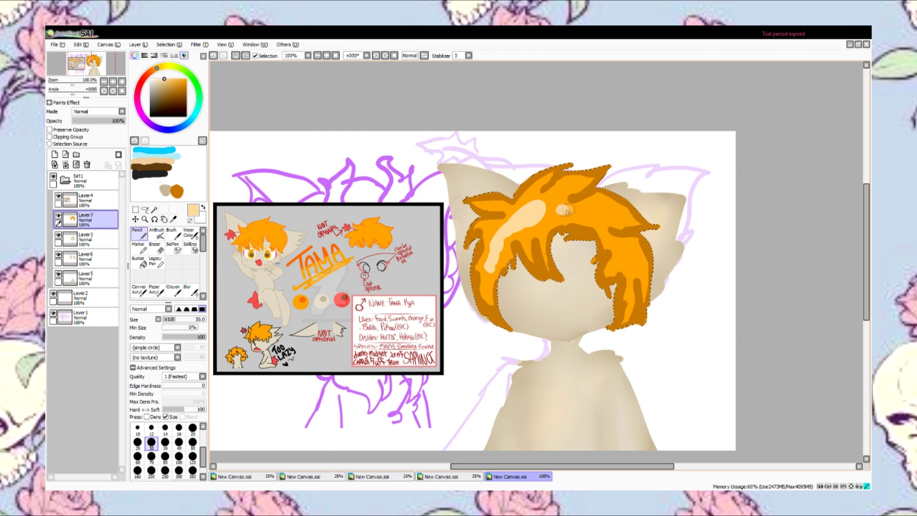
pyautogui.click(525, 218)
pyautogui.click(494, 249)
pyautogui.click(592, 205)
pyautogui.click(602, 182)
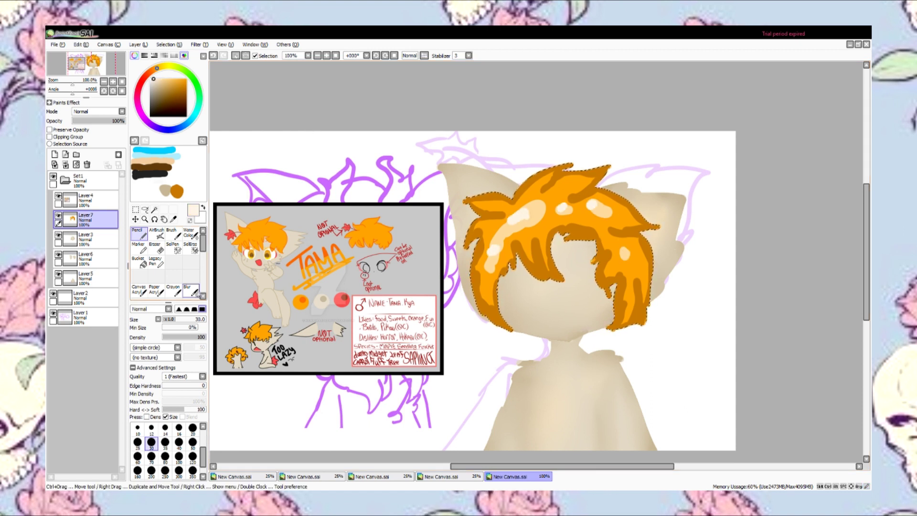
# Step: Blend the hair's dark orange shadows and cream highlights into soft gradients with the Blur brush
pyautogui.press('b')
pyautogui.moveTo(515, 203)
pyautogui.mouseDown()
pyautogui.moveTo(571, 180)
pyautogui.moveTo(560, 197)
pyautogui.moveTo(599, 191)
pyautogui.moveTo(607, 225)
pyautogui.moveTo(628, 238)
pyautogui.moveTo(623, 232)
pyautogui.moveTo(645, 319)
pyautogui.moveTo(613, 327)
pyautogui.moveTo(592, 224)
pyautogui.moveTo(561, 245)
pyautogui.moveTo(484, 260)
pyautogui.moveTo(520, 220)
pyautogui.mouseUp()
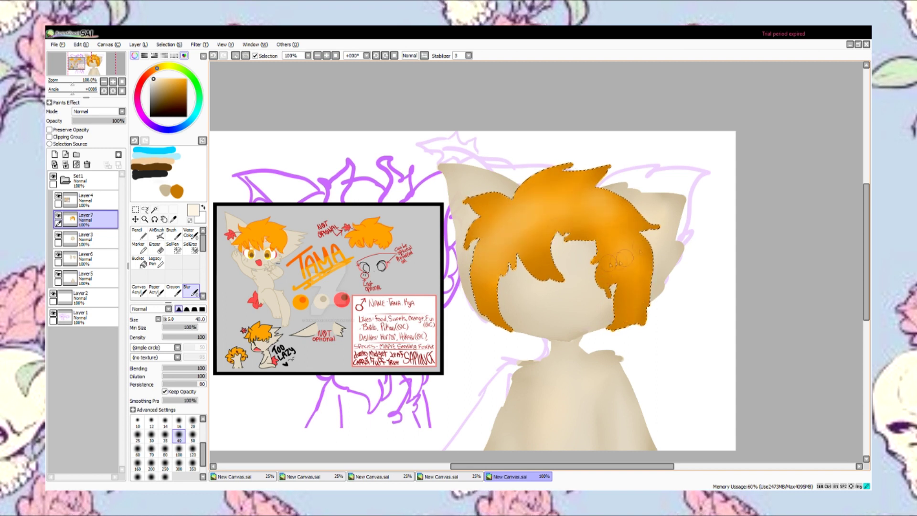
pyautogui.scroll(-1, 475, 283)
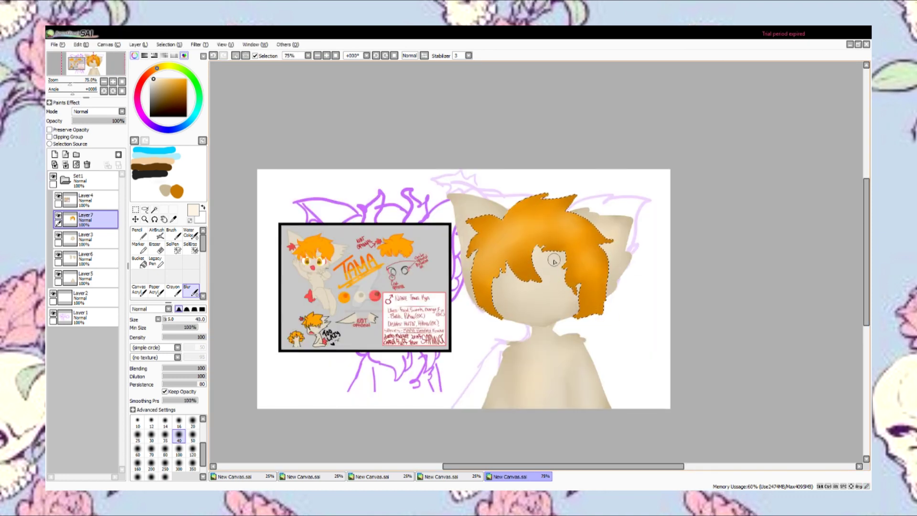
pyautogui.moveTo(513, 257); pyautogui.dragTo(547, 204)
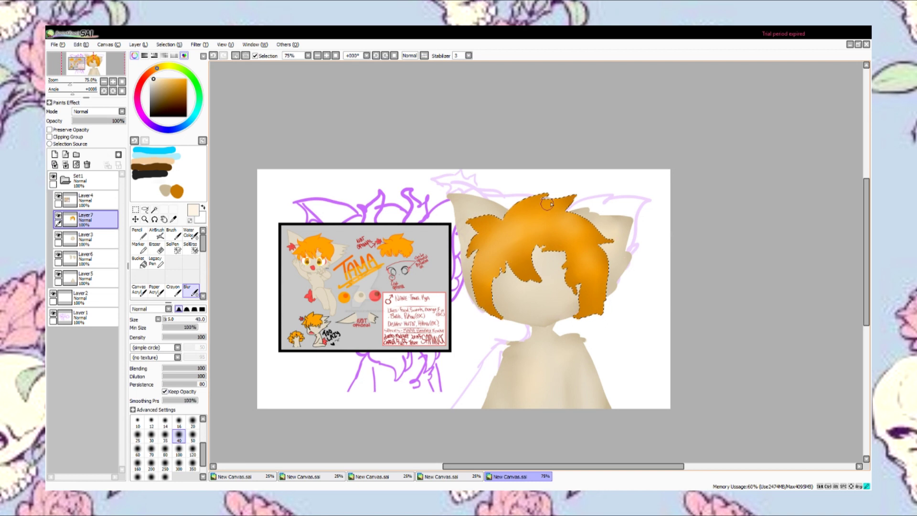
# Step: Deselect the hair and draw a dark red maple leaf with a stem beside the ear on Layer3, using a size 12 Pencil
pyautogui.hotkey('ctrl', 'd')
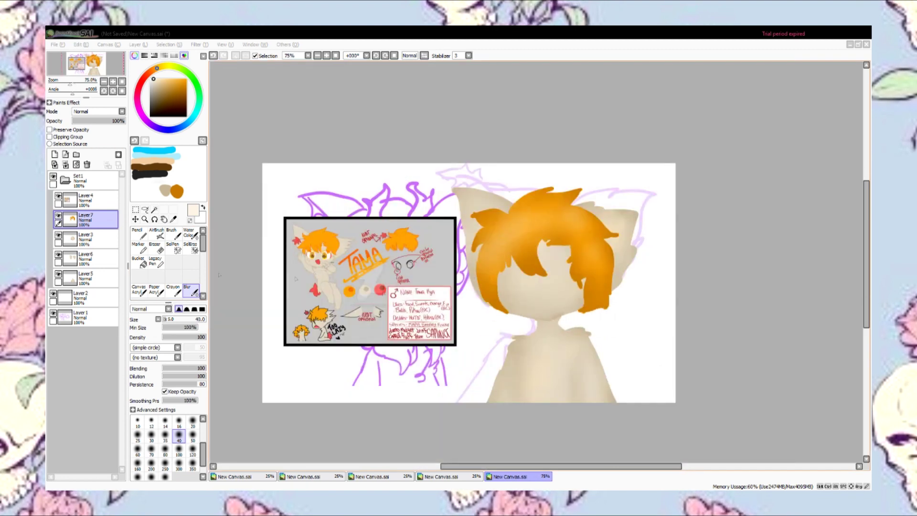
pyautogui.click(86, 238)
pyautogui.click(138, 233)
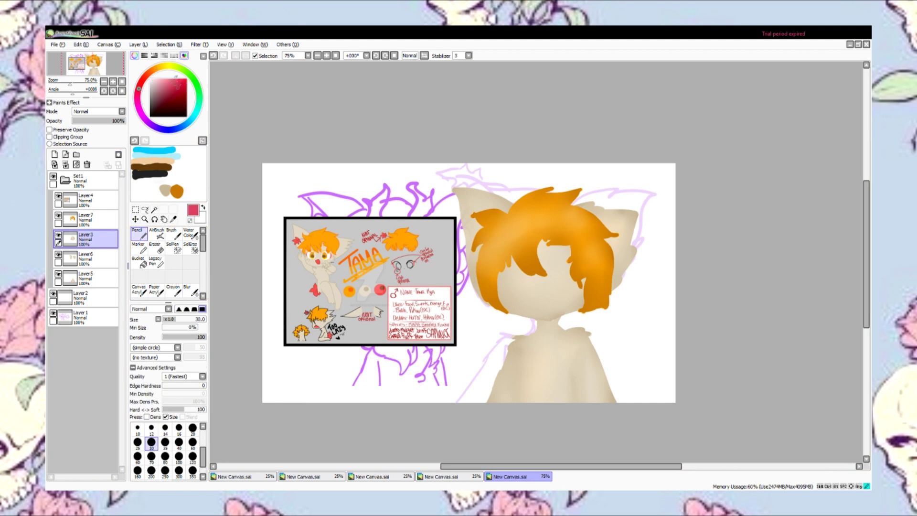
pyautogui.click(152, 427)
pyautogui.scroll(5, 540, 220)
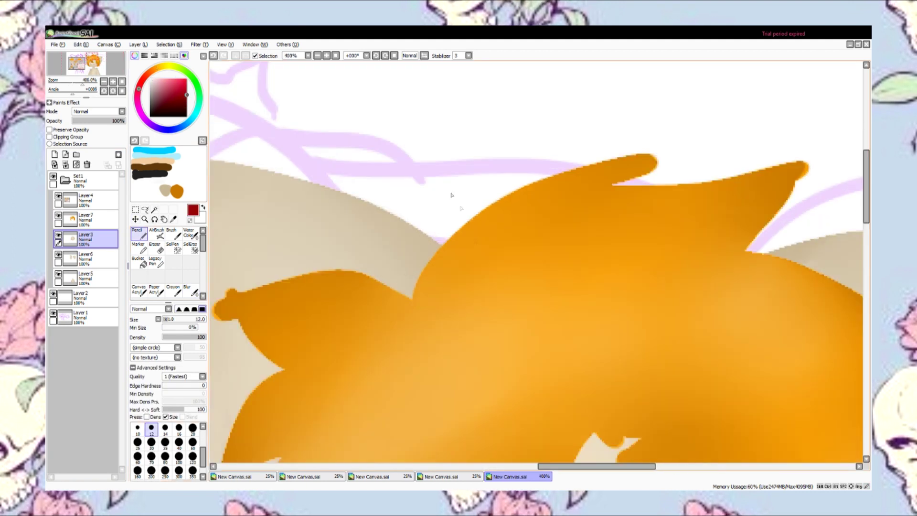
pyautogui.moveTo(332, 158); pyautogui.dragTo(410, 296)
pyautogui.moveTo(290, 164)
pyautogui.mouseDown()
pyautogui.moveTo(380, 87)
pyautogui.moveTo(433, 139)
pyautogui.moveTo(396, 215)
pyautogui.mouseUp()
pyautogui.moveTo(286, 162)
pyautogui.mouseDown()
pyautogui.moveTo(239, 200)
pyautogui.moveTo(325, 241)
pyautogui.mouseUp()
pyautogui.moveTo(296, 244); pyautogui.dragTo(391, 181)
pyautogui.scroll(-4, 244, 222)
pyautogui.scroll(2, 245, 223)
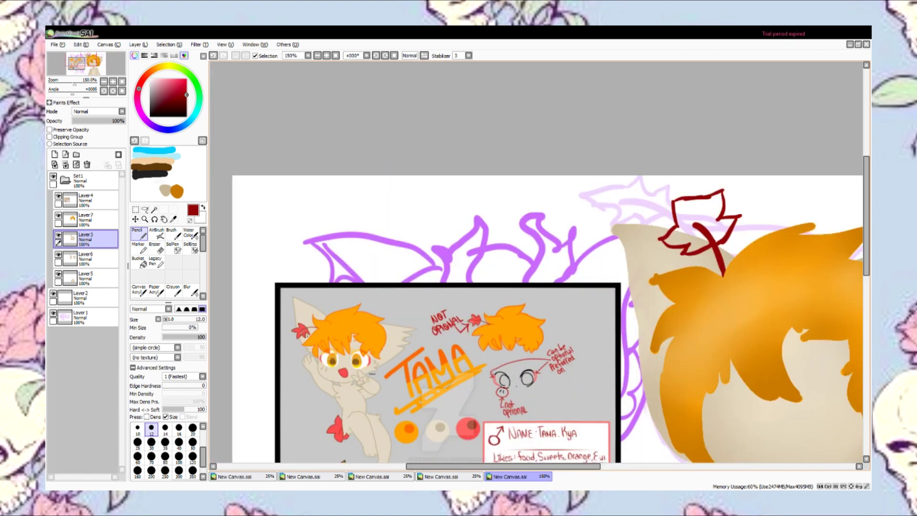
# Step: Select the maple leaf's interior and fill it with bright red, adding darker red edges and pale pink highlight spots
pyautogui.click(176, 79)
pyautogui.click(154, 210)
pyautogui.click(471, 251)
pyautogui.click(138, 233)
pyautogui.moveTo(444, 225)
pyautogui.mouseDown()
pyautogui.moveTo(459, 272)
pyautogui.moveTo(499, 192)
pyautogui.moveTo(490, 246)
pyautogui.moveTo(421, 270)
pyautogui.moveTo(465, 279)
pyautogui.moveTo(431, 245)
pyautogui.mouseUp()
pyautogui.click(179, 90)
pyautogui.moveTo(499, 208)
pyautogui.mouseDown()
pyautogui.moveTo(495, 244)
pyautogui.moveTo(465, 284)
pyautogui.mouseUp()
pyautogui.moveTo(515, 244); pyautogui.dragTo(485, 255)
pyautogui.click(160, 79)
pyautogui.moveTo(453, 217); pyautogui.dragTo(456, 241)
pyautogui.moveTo(452, 253); pyautogui.dragTo(453, 262)
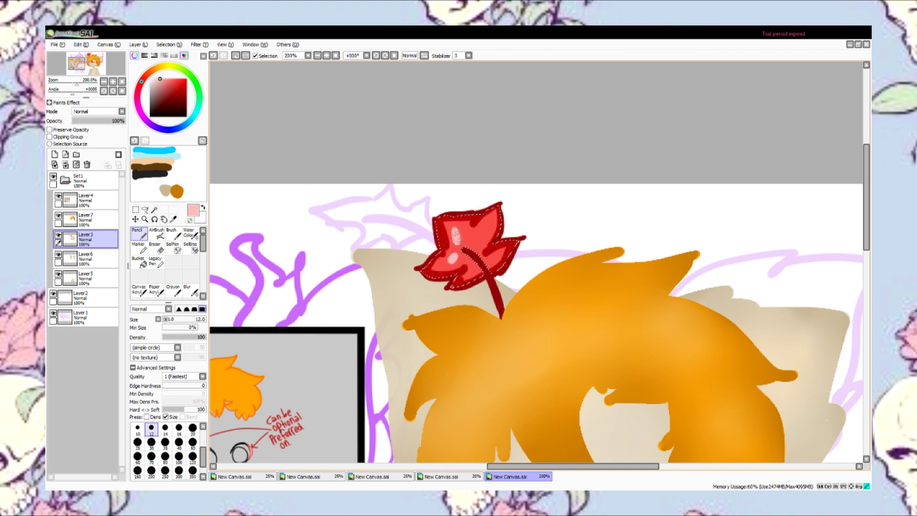
# Step: Blend the leaf's red shadows and pink highlights with a size 16 Blur brush and clear the selection
pyautogui.scroll(-1, 167, 263)
pyautogui.click(190, 276)
pyautogui.click(150, 438)
pyautogui.click(178, 423)
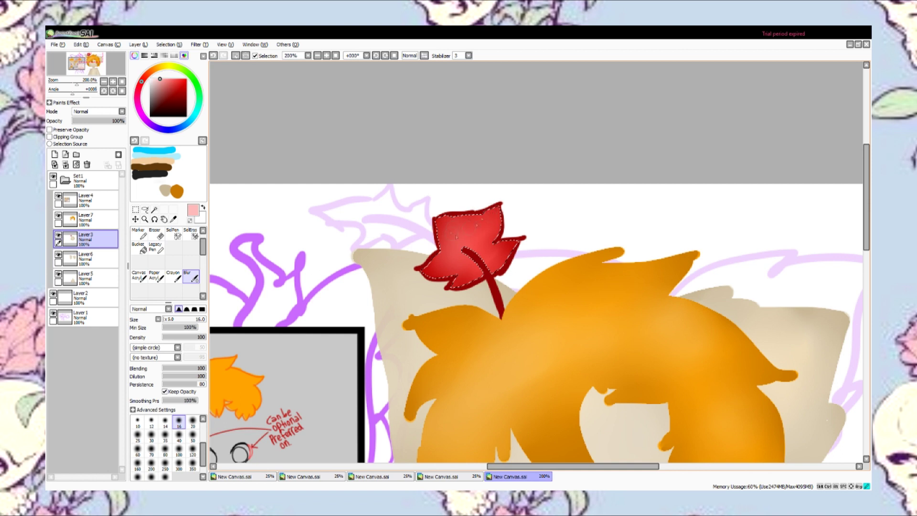
pyautogui.hotkey('ctrl', 'd')
pyautogui.scroll(1, 167, 262)
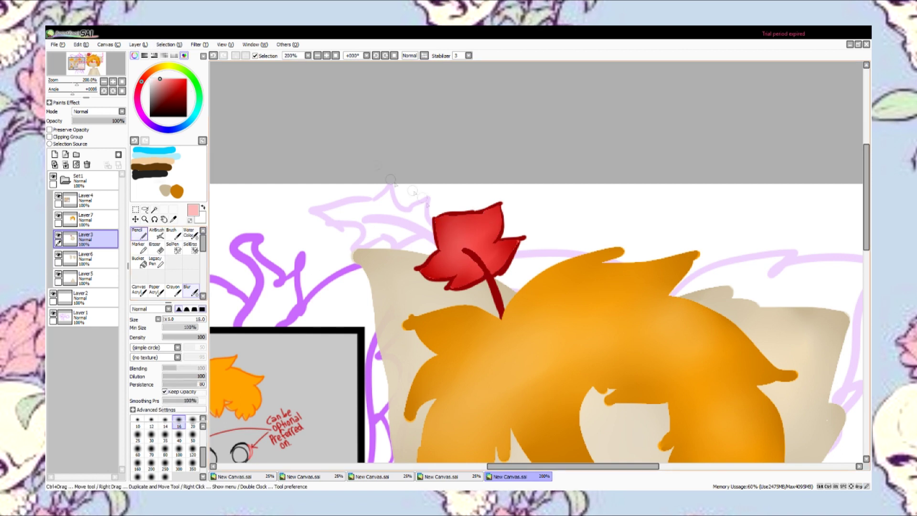
# Step: Thicken the maple leaf's outline in dark red with the size 12 Pencil
pyautogui.click(139, 233)
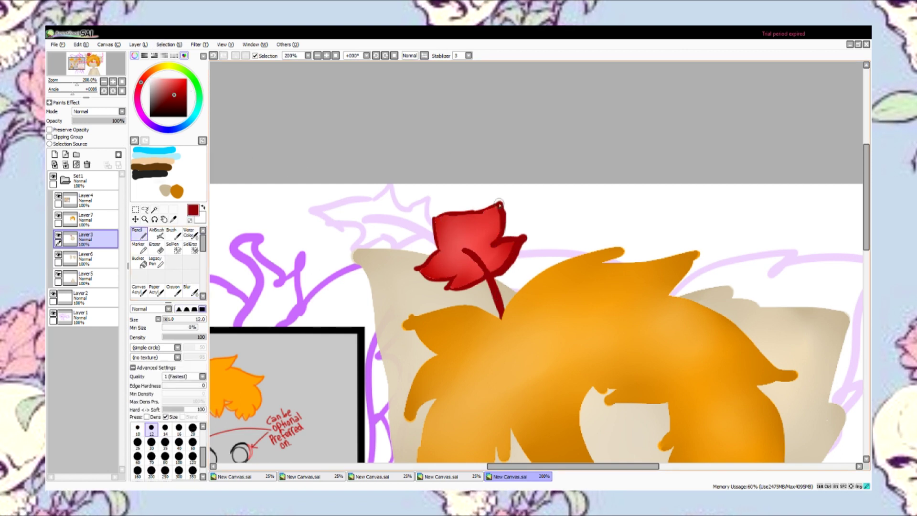
pyautogui.moveTo(440, 218); pyautogui.dragTo(457, 216)
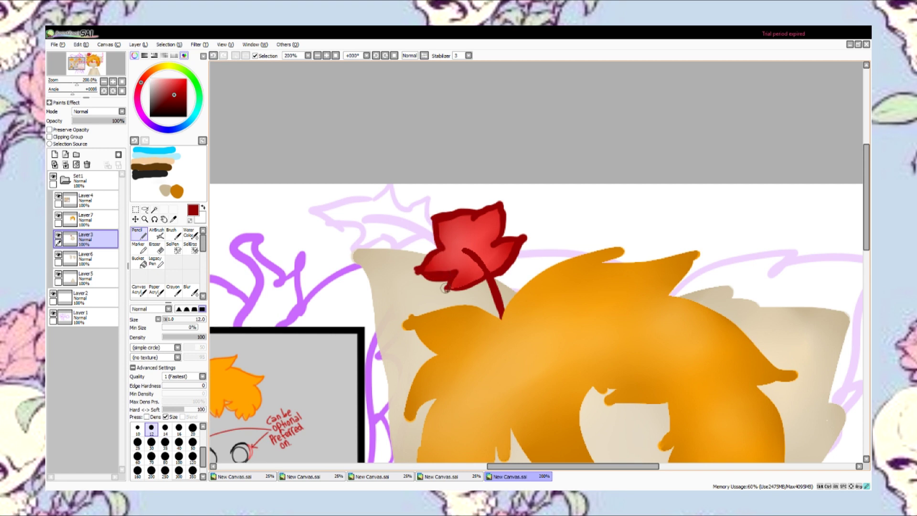
pyautogui.scroll(-3, 490, 269)
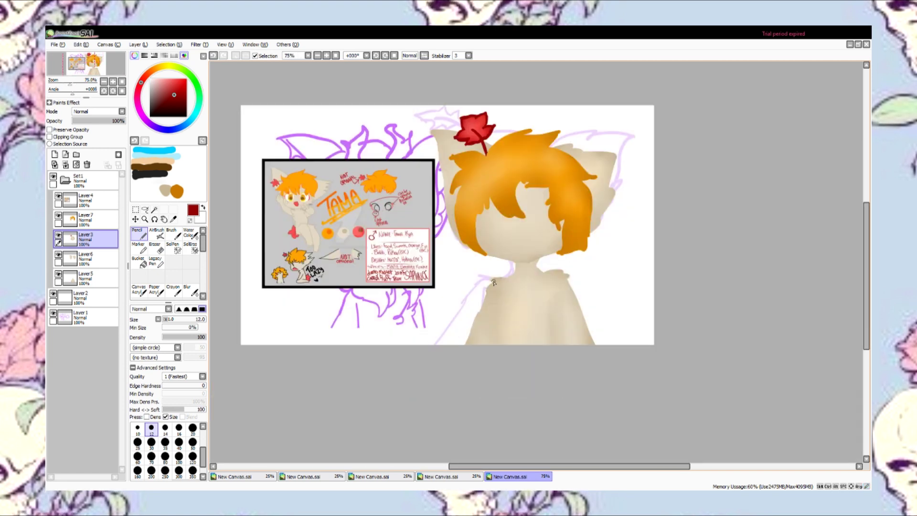
pyautogui.scroll(-2, 494, 283)
pyautogui.scroll(5, 494, 282)
# Step: Draw orange outlines for both eyes on a new layer above Layer3 with the size 12 Pencil
pyautogui.hotkey('ctrl', 'shift', 'n')
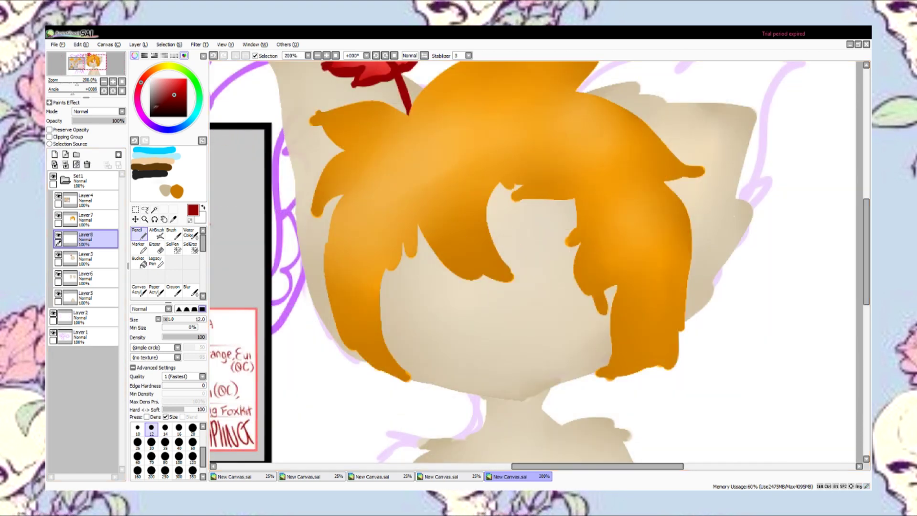
pyautogui.scroll(-2, 351, 204)
pyautogui.scroll(3, 351, 203)
pyautogui.scroll(-3, 351, 204)
pyautogui.scroll(4, 351, 204)
pyautogui.scroll(-4, 351, 204)
pyautogui.scroll(4, 351, 204)
pyautogui.scroll(-1, 616, 321)
pyautogui.moveTo(594, 289)
pyautogui.mouseDown()
pyautogui.moveTo(630, 213)
pyautogui.moveTo(662, 205)
pyautogui.mouseUp()
pyautogui.moveTo(688, 276); pyautogui.dragTo(658, 299)
pyautogui.moveTo(627, 225); pyautogui.dragTo(630, 276)
pyautogui.hotkey('ctrl', 'z')
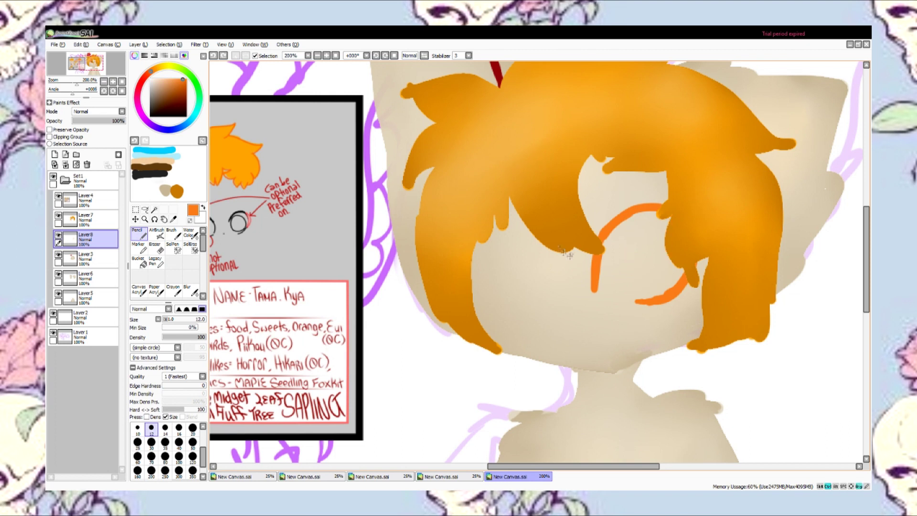
pyautogui.moveTo(531, 220); pyautogui.dragTo(514, 316)
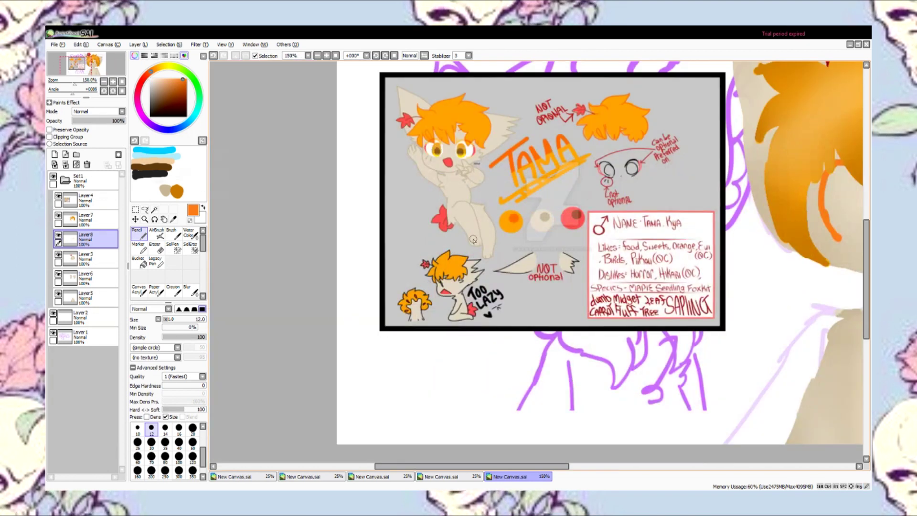
pyautogui.hotkey('ctrl', '-')
pyautogui.hotkey('ctrl', 'z')
pyautogui.hotkey('ctrl', 'z')
pyautogui.hotkey('ctrl', 'z')
# Step: Select the eye outlines with the Magic Wand and recolor them golden yellow
pyautogui.click(154, 209)
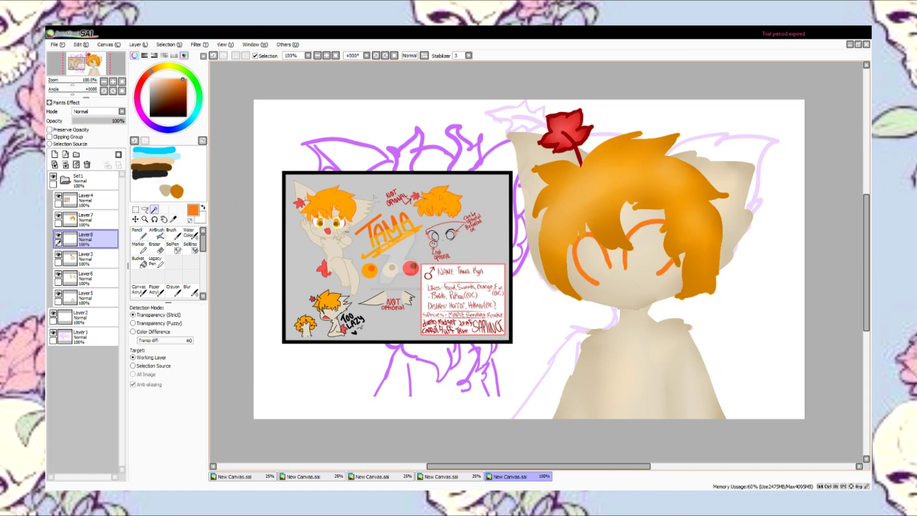
pyautogui.hotkey('ctrl', 'z')
pyautogui.click(138, 234)
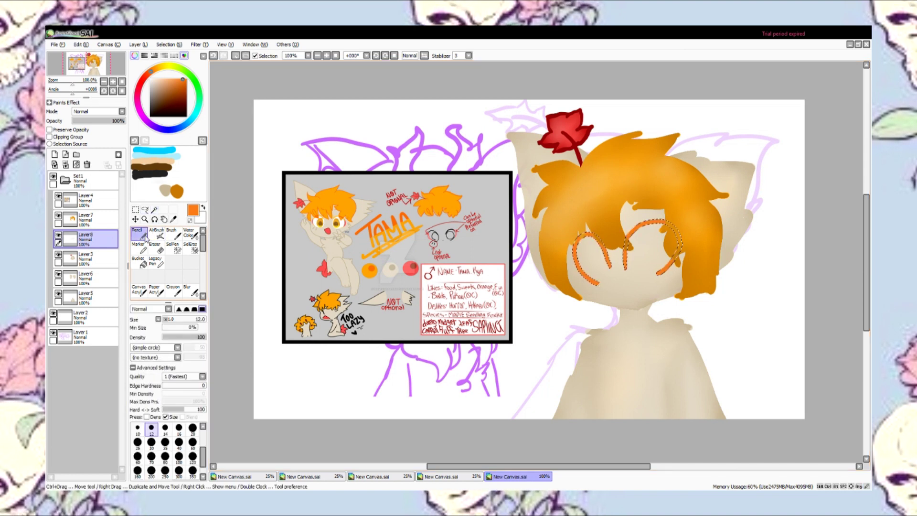
pyautogui.scroll(8, 354, 177)
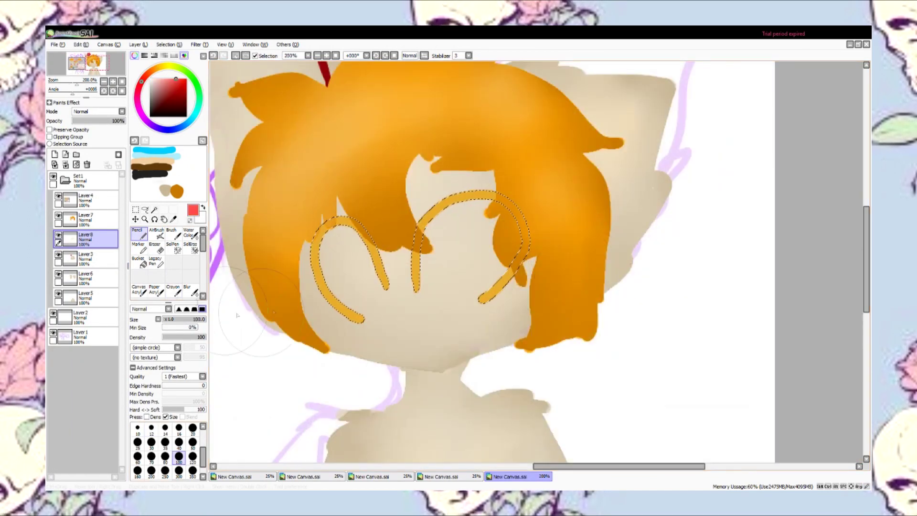
# Step: Paint red accents along the outer edges of both eye outlines, blur them into the yellow and clear the selection
pyautogui.click(192, 427)
pyautogui.moveTo(313, 251); pyautogui.dragTo(361, 319)
pyautogui.moveTo(511, 268); pyautogui.dragTo(501, 287)
pyautogui.click(187, 289)
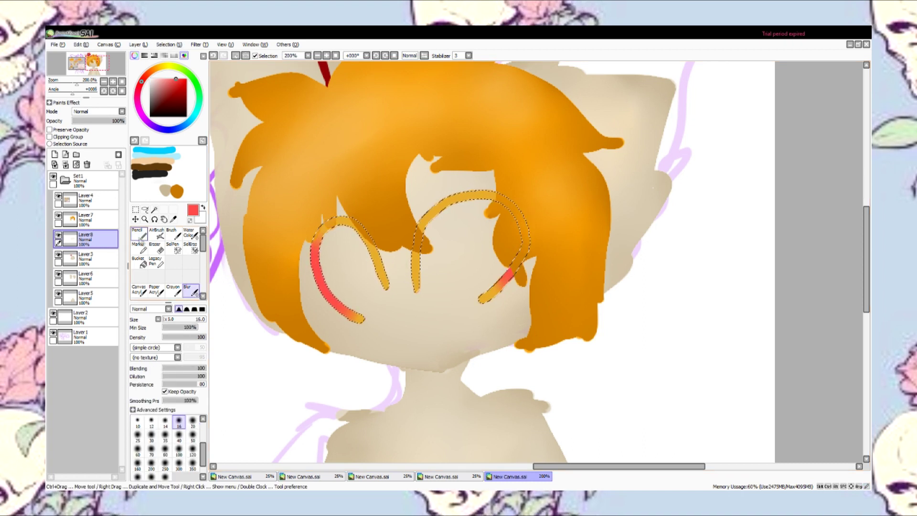
pyautogui.press('n')
pyautogui.hotkey('ctrl', 'd')
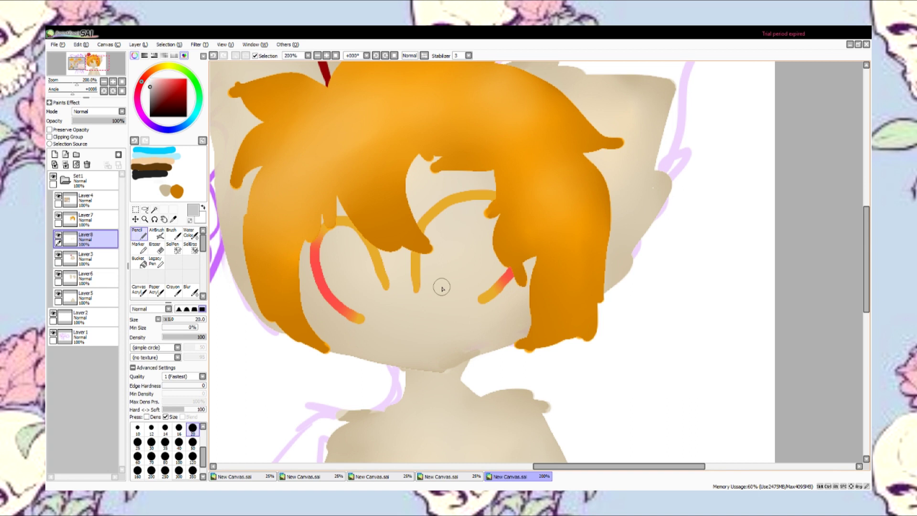
# Step: Draw the iris outlines of both eyes in the eye outline's golden yellow with a size 12 Pencil
pyautogui.keyDown('alt'); pyautogui.click(435, 212); pyautogui.keyUp('alt')
pyautogui.hotkey('ctrl', 'z')
pyautogui.moveTo(345, 227); pyautogui.dragTo(382, 306)
pyautogui.click(151, 428)
pyautogui.moveTo(466, 200); pyautogui.dragTo(483, 286)
pyautogui.hotkey('ctrl', 'z')
pyautogui.moveTo(463, 205); pyautogui.dragTo(494, 217)
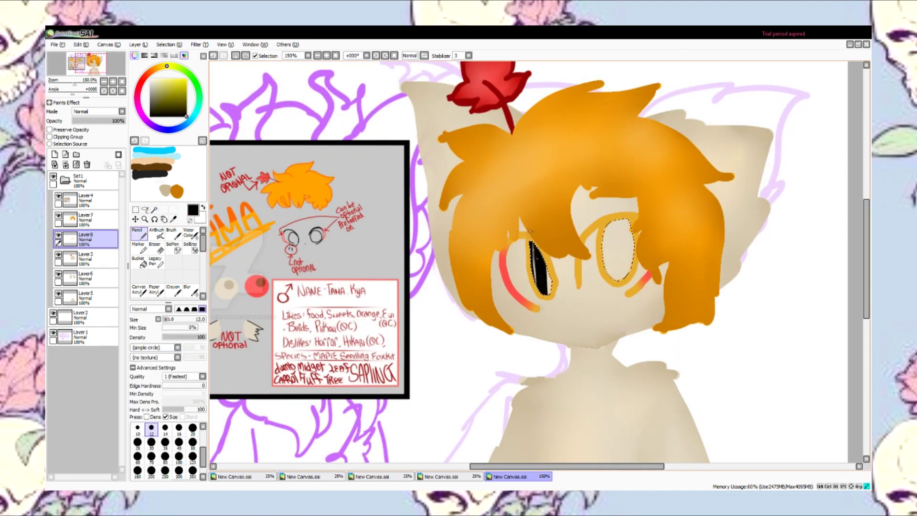
# Step: Fill both irises with black and airbrush an orange glow into their lower halves on a new layer
pyautogui.moveTo(535, 268); pyautogui.dragTo(623, 239)
pyautogui.click(156, 233)
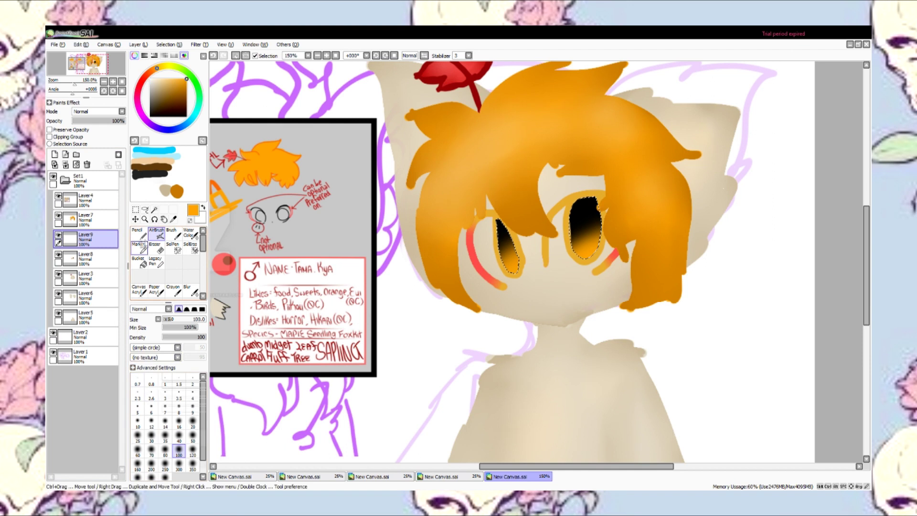
# Step: Paint orange hearts and spots inside both irises with a size 9 Pencil and set the layer's opacity to 29%
pyautogui.click(138, 234)
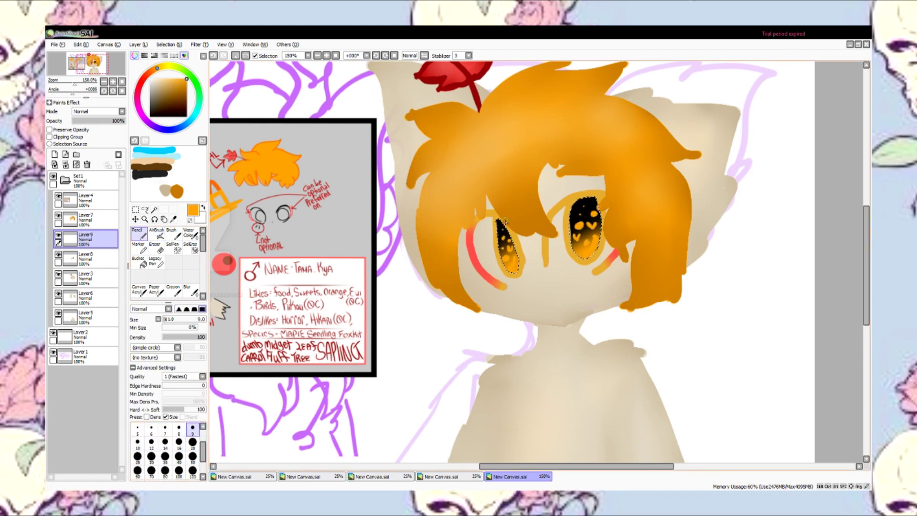
pyautogui.scroll(-2, 505, 222)
pyautogui.scroll(5, 590, 234)
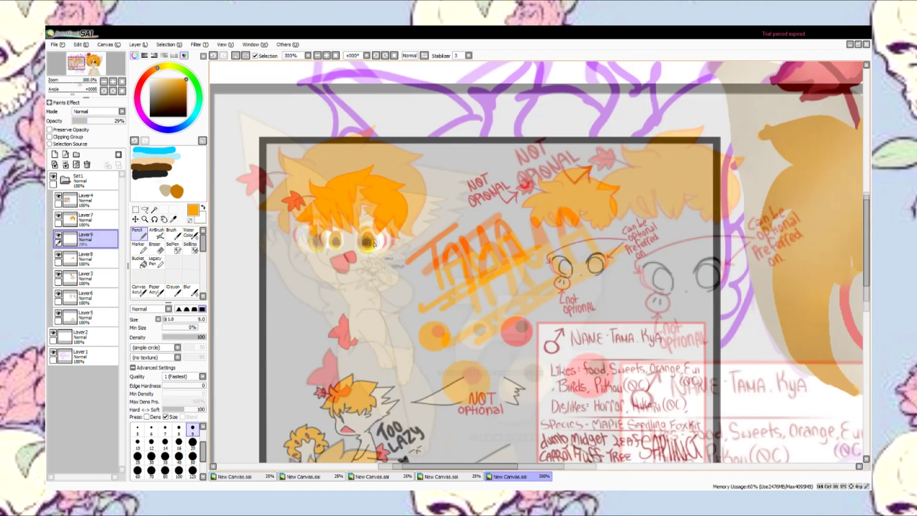
# Step: Repaint the irises' hearts and spots in orange on a new layer and set that layer's blending mode to Luminosity
pyautogui.click(54, 154)
pyautogui.moveTo(382, 316); pyautogui.dragTo(378, 338)
pyautogui.moveTo(359, 308); pyautogui.dragTo(360, 317)
pyautogui.moveTo(370, 282); pyautogui.dragTo(374, 292)
pyautogui.moveTo(353, 283); pyautogui.dragTo(352, 287)
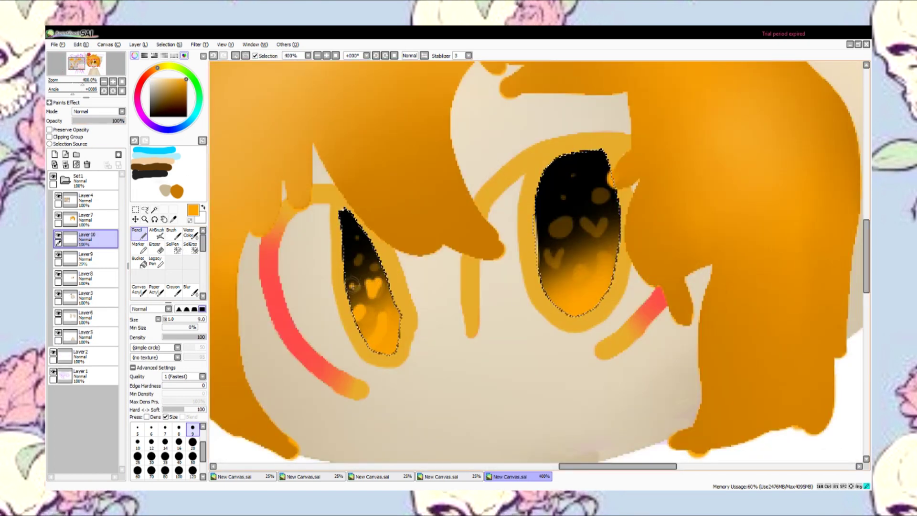
pyautogui.click(354, 236)
pyautogui.moveTo(546, 258); pyautogui.dragTo(558, 252)
pyautogui.moveTo(553, 230)
pyautogui.mouseDown()
pyautogui.moveTo(566, 217)
pyautogui.moveTo(599, 223)
pyautogui.mouseUp()
pyautogui.moveTo(591, 201); pyautogui.dragTo(597, 197)
pyautogui.click(98, 112)
pyautogui.click(88, 143)
# Step: Paint large and small white reflections in both irises and clear the selection
pyautogui.click(150, 79)
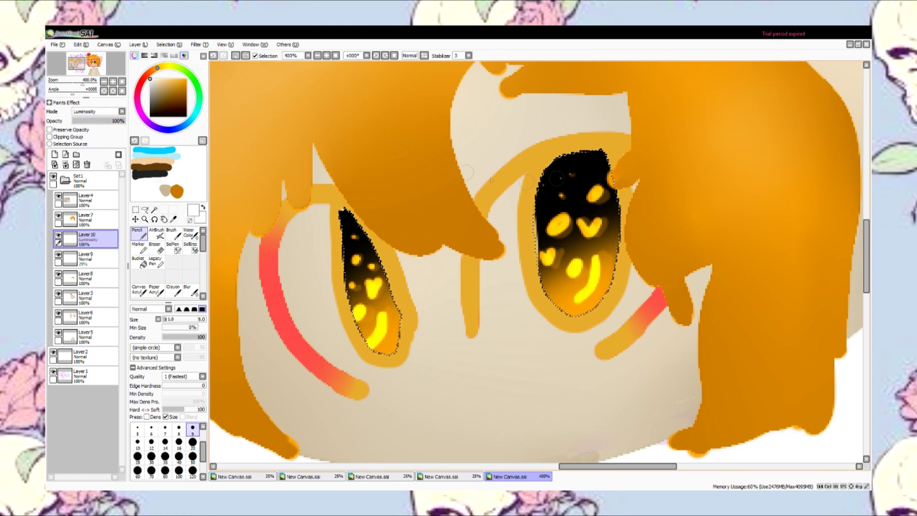
pyautogui.moveTo(564, 162); pyautogui.dragTo(544, 201)
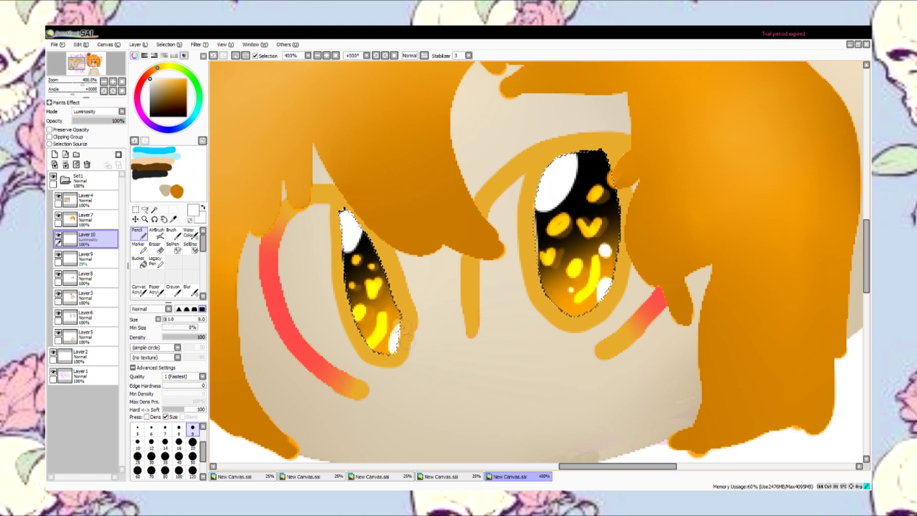
pyautogui.hotkey('ctrl', '0')
pyautogui.hotkey('ctrl', 'd')
# Step: Draw the nose line and smiling mouth in darker beige on Layer3 with the size 9 Pencil
pyautogui.click(86, 277)
pyautogui.scroll(-3, 438, 244)
pyautogui.scroll(8, 502, 275)
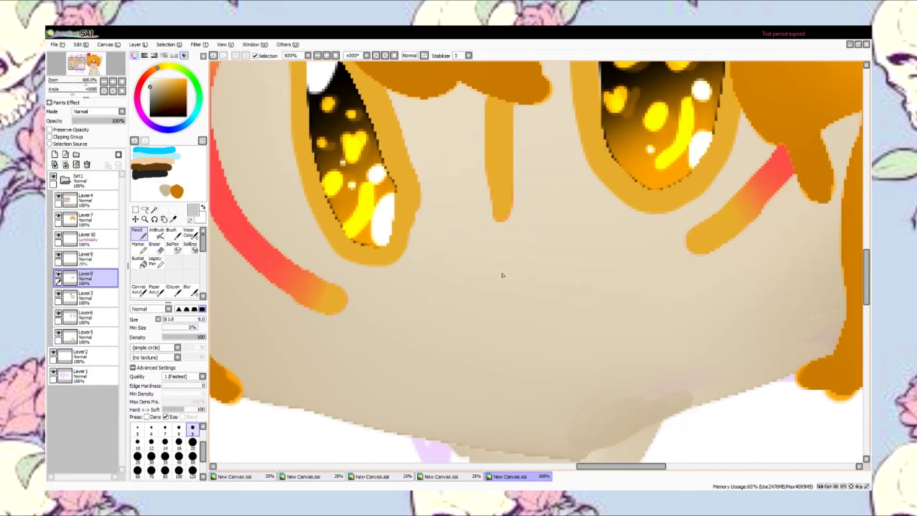
pyautogui.click(86, 296)
pyautogui.moveTo(411, 277); pyautogui.dragTo(473, 304)
pyautogui.hotkey('ctrl', 'z')
pyautogui.keyDown('alt'); pyautogui.click(487, 279); pyautogui.keyUp('alt')
pyautogui.moveTo(410, 297)
pyautogui.mouseDown()
pyautogui.moveTo(467, 305)
pyautogui.moveTo(594, 258)
pyautogui.moveTo(461, 325)
pyautogui.moveTo(396, 306)
pyautogui.mouseUp()
pyautogui.hotkey('ctrl', 'z')
pyautogui.moveTo(442, 424)
pyautogui.mouseDown()
pyautogui.moveTo(621, 356)
pyautogui.moveTo(548, 419)
pyautogui.moveTo(468, 331)
pyautogui.mouseUp()
pyautogui.hotkey('ctrl', 'z')
# Step: Add two short beige strokes and a dot above the nose, plus two short strokes on the cheek
pyautogui.moveTo(461, 239); pyautogui.dragTo(432, 280)
pyautogui.moveTo(491, 244); pyautogui.dragTo(471, 286)
pyautogui.click(510, 260)
pyautogui.moveTo(303, 338)
pyautogui.mouseDown()
pyautogui.moveTo(319, 390)
pyautogui.moveTo(347, 391)
pyautogui.mouseUp()
# Step: Fill the whites of both eyes with white on Layer3, beneath the eye outlines, and clear the selection
pyautogui.click(154, 209)
pyautogui.click(317, 256)
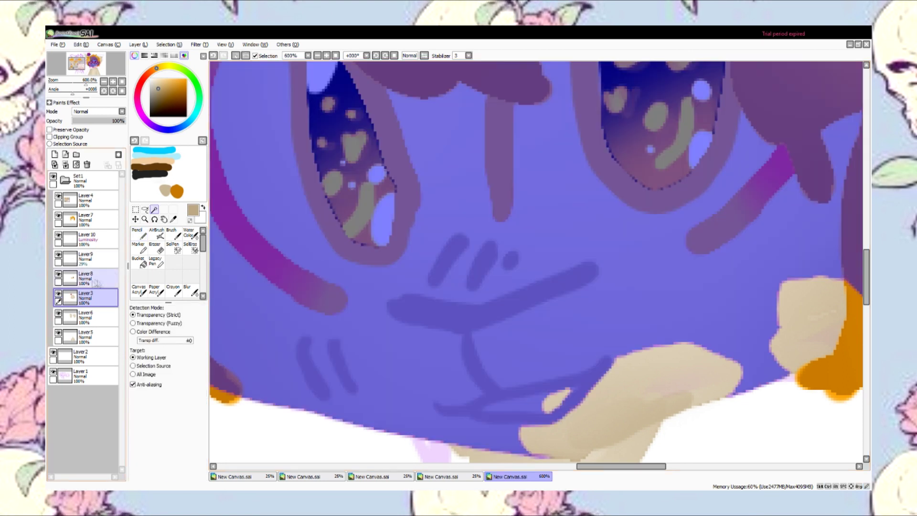
pyautogui.press('n')
pyautogui.moveTo(316, 241); pyautogui.dragTo(366, 258)
pyautogui.scroll(-2, 361, 275)
pyautogui.moveTo(305, 177)
pyautogui.mouseDown()
pyautogui.moveTo(335, 239)
pyautogui.moveTo(344, 296)
pyautogui.moveTo(329, 191)
pyautogui.mouseUp()
pyautogui.moveTo(451, 275)
pyautogui.mouseDown()
pyautogui.moveTo(576, 241)
pyautogui.moveTo(511, 275)
pyautogui.moveTo(487, 248)
pyautogui.moveTo(468, 263)
pyautogui.moveTo(457, 238)
pyautogui.moveTo(478, 157)
pyautogui.mouseUp()
pyautogui.hotkey('ctrl', 'd')
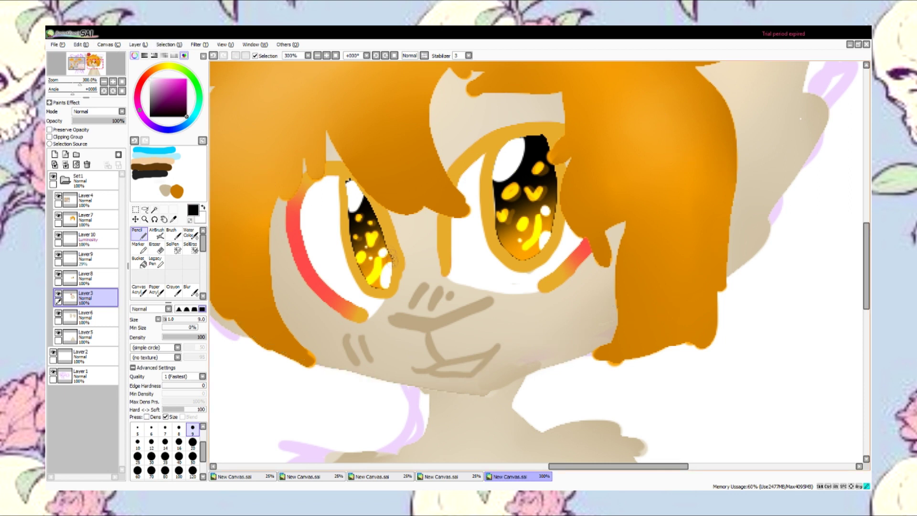
# Step: Check what Layer3 and Layer8 contain by hiding and showing each layer
pyautogui.click(57, 294)
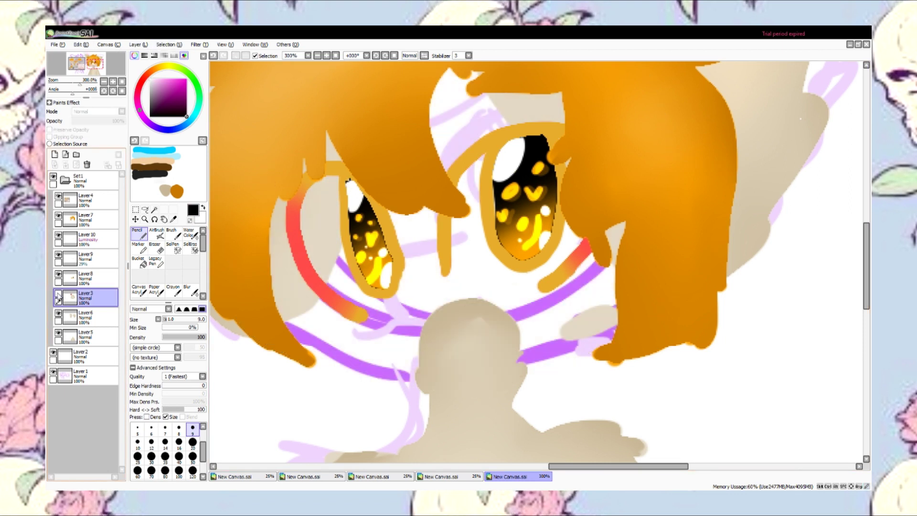
pyautogui.click(58, 294)
pyautogui.click(59, 275)
pyautogui.click(93, 277)
pyautogui.click(58, 276)
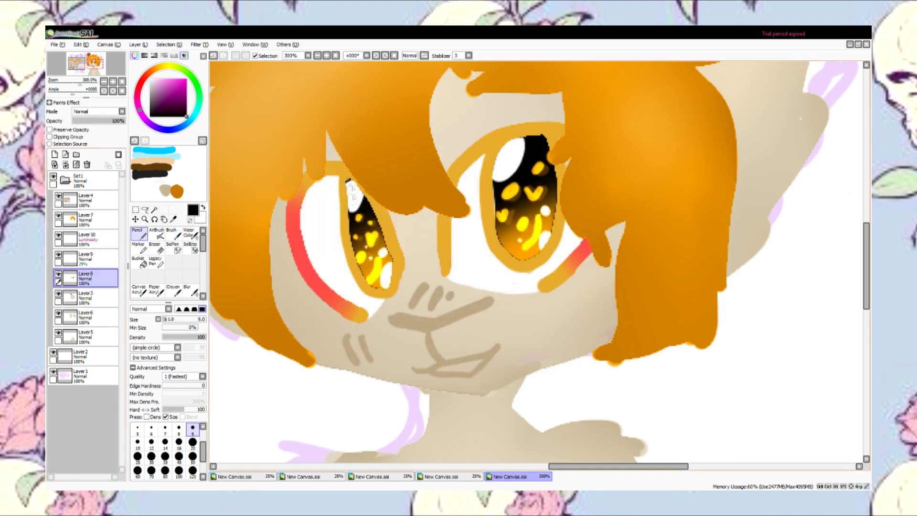
pyautogui.click(58, 276)
pyautogui.click(96, 300)
pyautogui.click(58, 275)
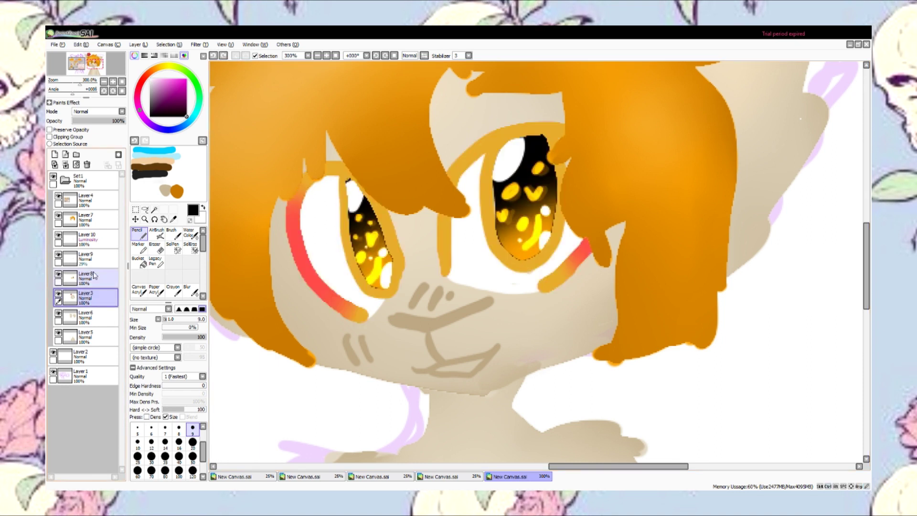
# Step: Fill the inside of the smiling mouth with white on Layer3
pyautogui.scroll(-3, 449, 306)
pyautogui.scroll(4, 450, 306)
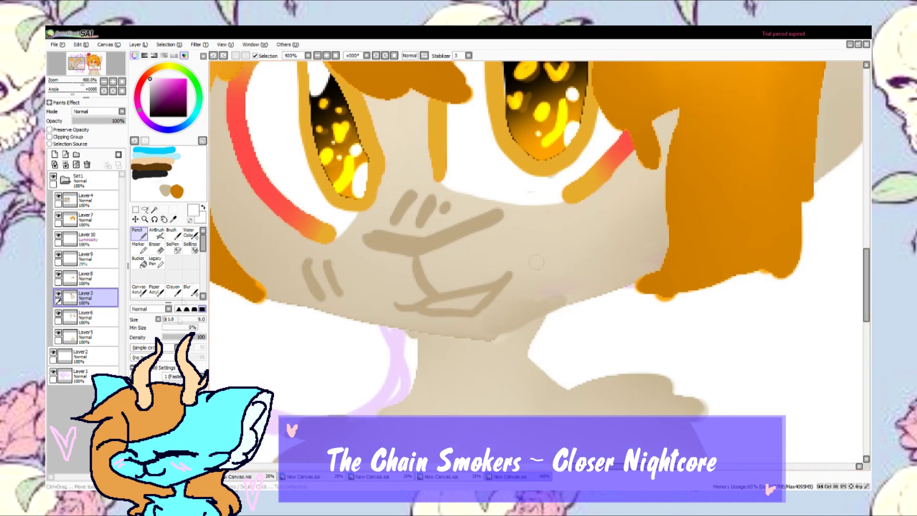
# Step: Draw thin eyebrows over the bangs with a size 5 Pencil and hide the layer holding the reference sheet
pyautogui.keyDown('alt'); pyautogui.click(399, 258); pyautogui.keyUp('alt')
pyautogui.scroll(-2, 459, 215)
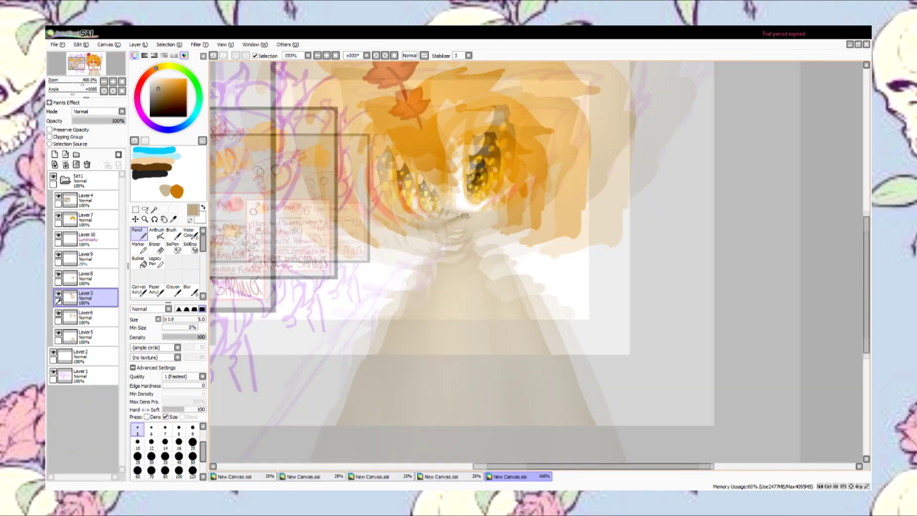
pyautogui.keyDown('ctrl'); pyautogui.keyDown('shift'); pyautogui.click(497, 234); pyautogui.keyUp('shift'); pyautogui.keyUp('ctrl')
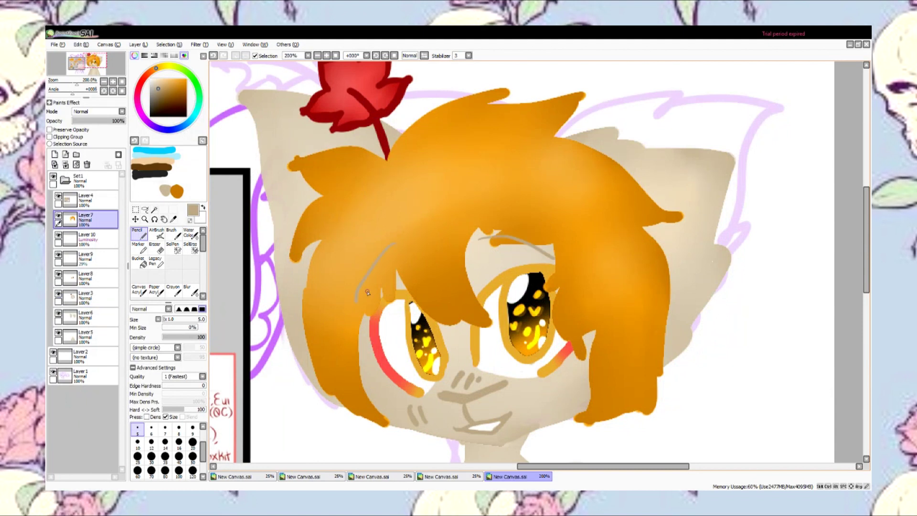
pyautogui.scroll(-4, 368, 292)
pyautogui.scroll(3, 525, 258)
pyautogui.click(58, 195)
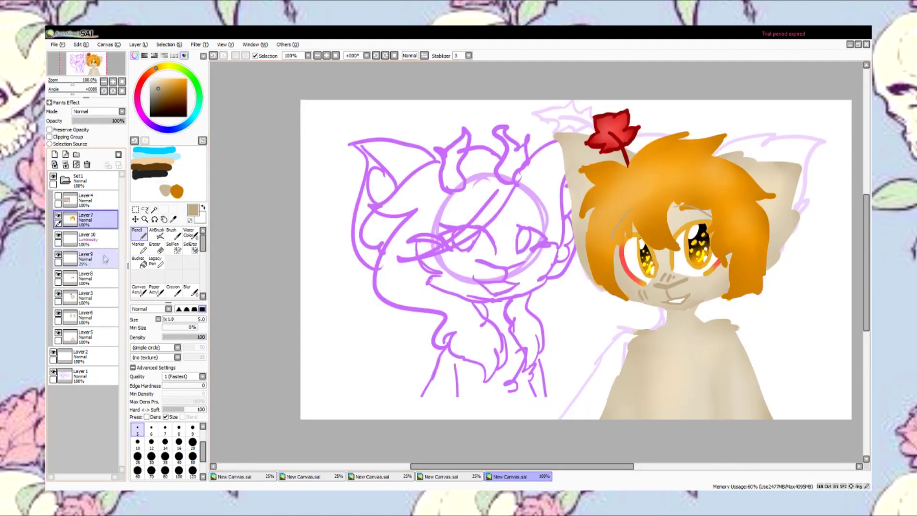
# Step: Add a new layer set with a new layer inside it and change the painting hue to blue
pyautogui.click(86, 181)
pyautogui.click(76, 155)
pyautogui.click(54, 155)
pyautogui.click(184, 123)
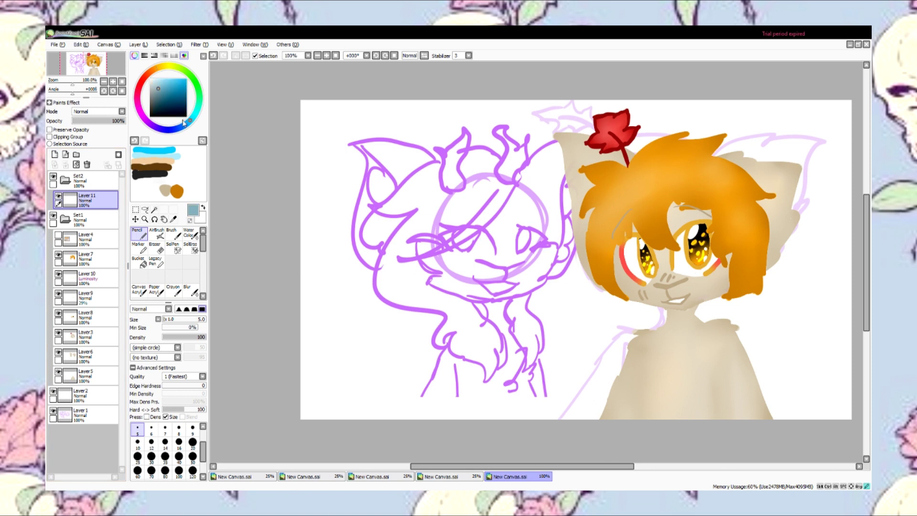
# Step: Paint a solid pale blue round head shape over the face of the purple sketch with the Pencil at size 16
pyautogui.moveTo(475, 213)
pyautogui.mouseDown()
pyautogui.moveTo(506, 292)
pyautogui.moveTo(479, 201)
pyautogui.moveTo(489, 286)
pyautogui.moveTo(480, 241)
pyautogui.moveTo(451, 294)
pyautogui.moveTo(442, 257)
pyautogui.moveTo(425, 290)
pyautogui.moveTo(444, 288)
pyautogui.moveTo(480, 320)
pyautogui.moveTo(547, 290)
pyautogui.mouseUp()
pyautogui.press('[')
pyautogui.press('[')
pyautogui.press('[')
pyautogui.press('[')
pyautogui.press('[')
pyautogui.press('[')
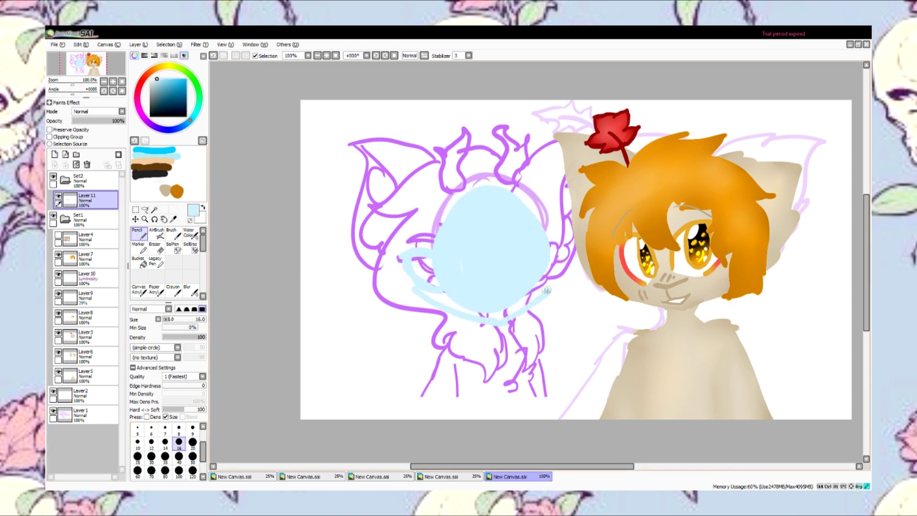
# Step: Undo the last strokes, redraw the head's cheek tufts and jaw in pale blue, and fill the outline solid
pyautogui.hotkey('ctrl', 'z')
pyautogui.hotkey('ctrl', 'z')
pyautogui.moveTo(494, 184)
pyautogui.mouseDown()
pyautogui.moveTo(449, 267)
pyautogui.moveTo(430, 253)
pyautogui.mouseUp()
pyautogui.hotkey('ctrl', 'z')
pyautogui.click(432, 251)
pyautogui.moveTo(446, 292); pyautogui.dragTo(533, 263)
pyautogui.moveTo(420, 258); pyautogui.dragTo(430, 277)
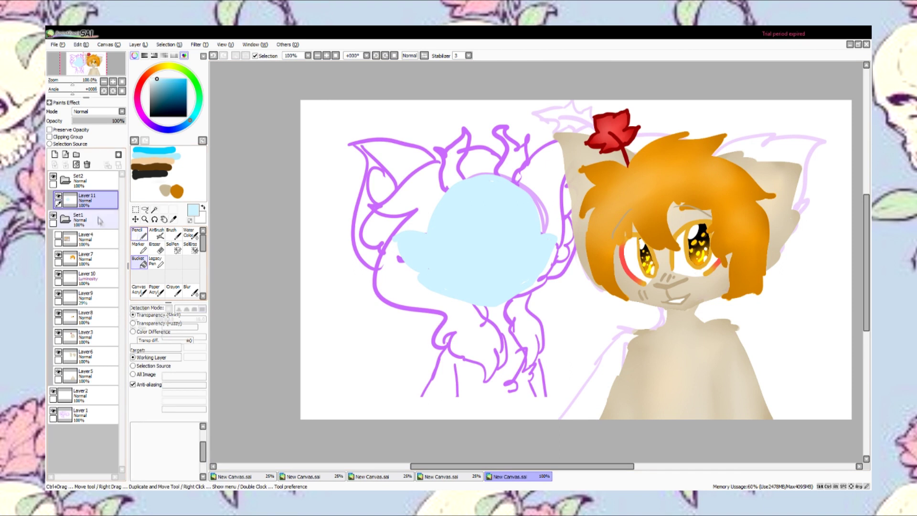
# Step: On a new layer, outline the neck, shoulders and torso in pale blue and fill the body
pyautogui.click(54, 154)
pyautogui.moveTo(510, 342); pyautogui.dragTo(516, 418)
pyautogui.moveTo(499, 305); pyautogui.dragTo(549, 419)
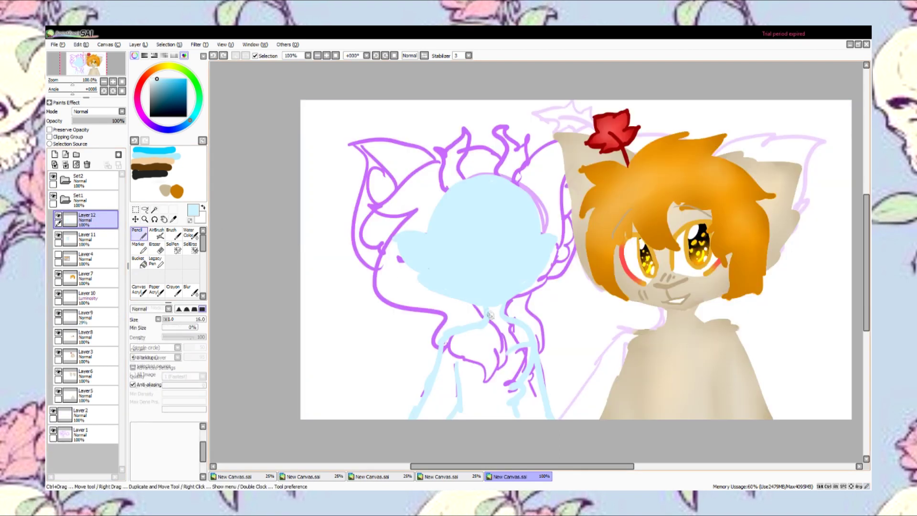
pyautogui.click(497, 315)
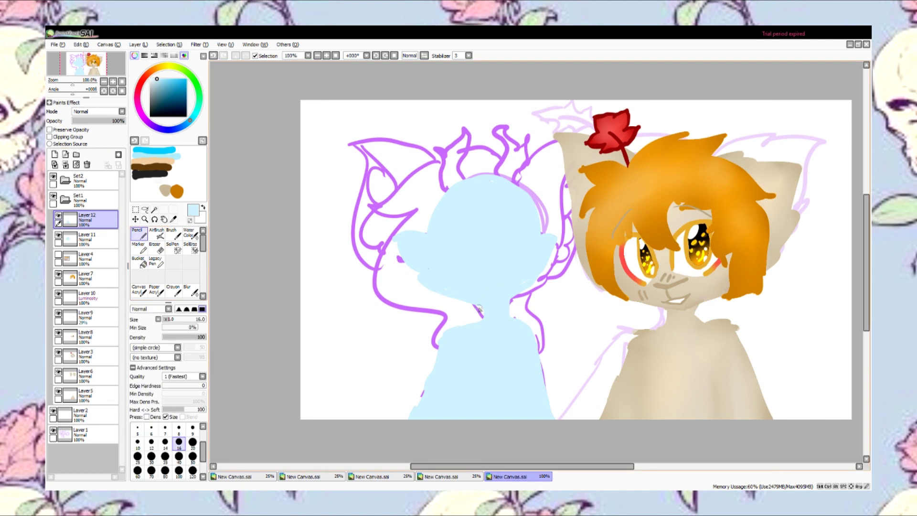
# Step: On another new layer, outline the two large cat ears beside the head in pale blue and fill them
pyautogui.click(54, 154)
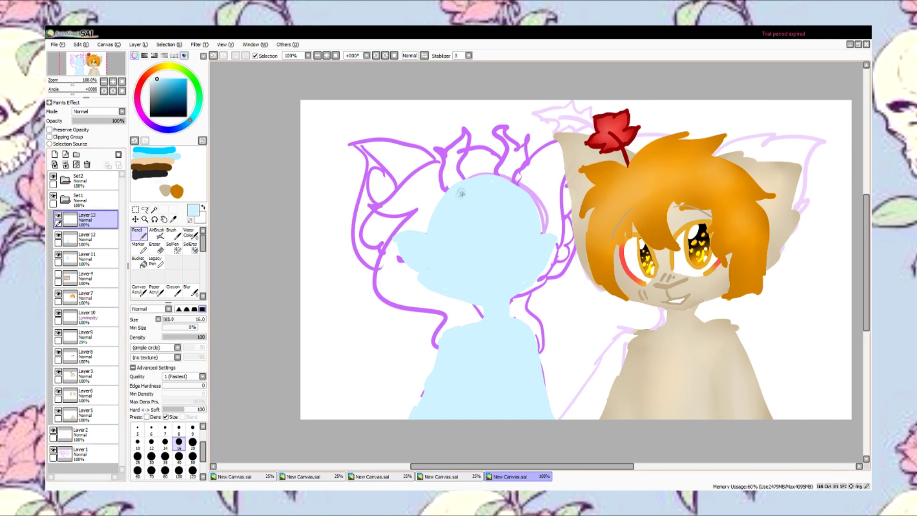
pyautogui.moveTo(458, 183); pyautogui.dragTo(375, 138)
pyautogui.moveTo(377, 141); pyautogui.dragTo(420, 284)
pyautogui.moveTo(510, 182)
pyautogui.mouseDown()
pyautogui.moveTo(553, 286)
pyautogui.moveTo(528, 288)
pyautogui.mouseUp()
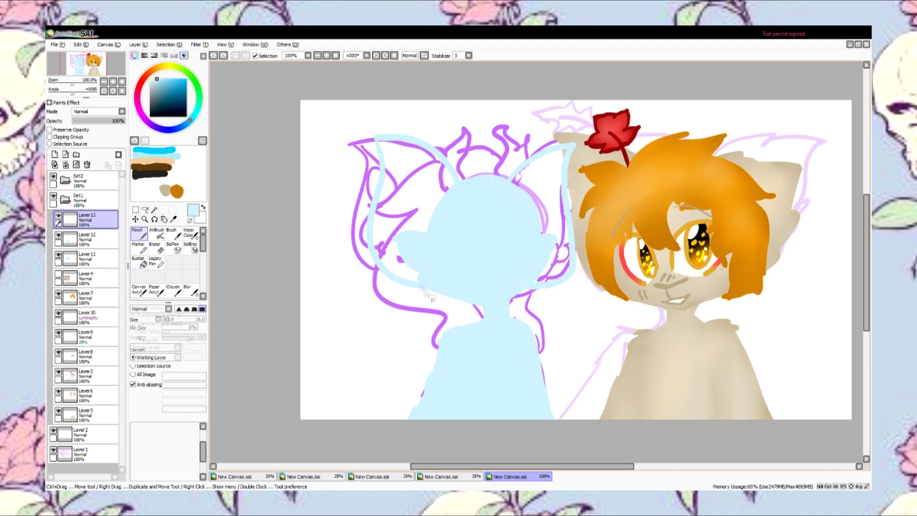
pyautogui.click(410, 201)
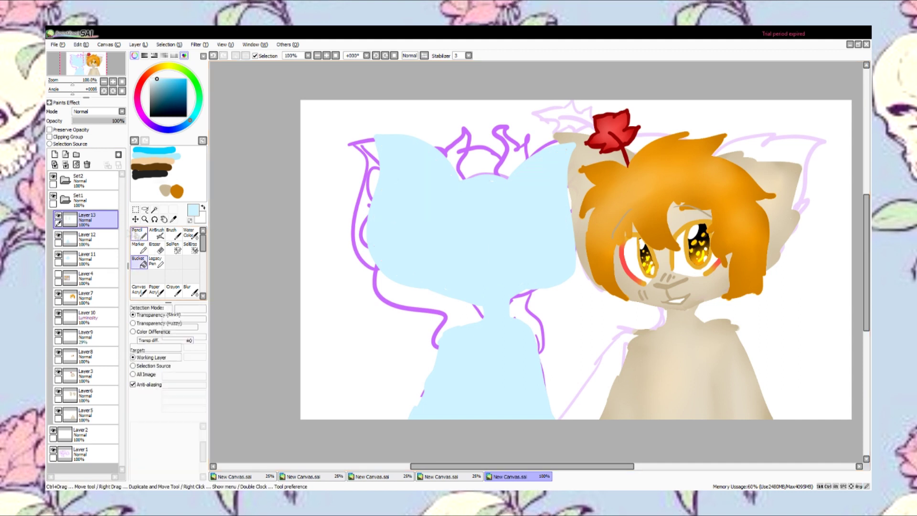
# Step: Hide Layer12 and Layer13 and select the head shape on Layer11 with the Magic Wand
pyautogui.click(86, 258)
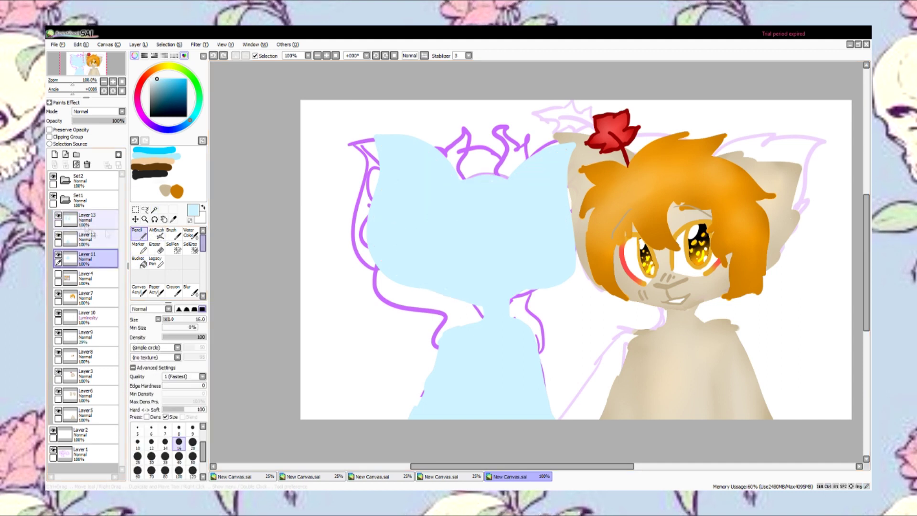
pyautogui.click(57, 235)
pyautogui.click(58, 216)
pyautogui.keyDown('ctrl'); pyautogui.click(507, 189); pyautogui.keyUp('ctrl')
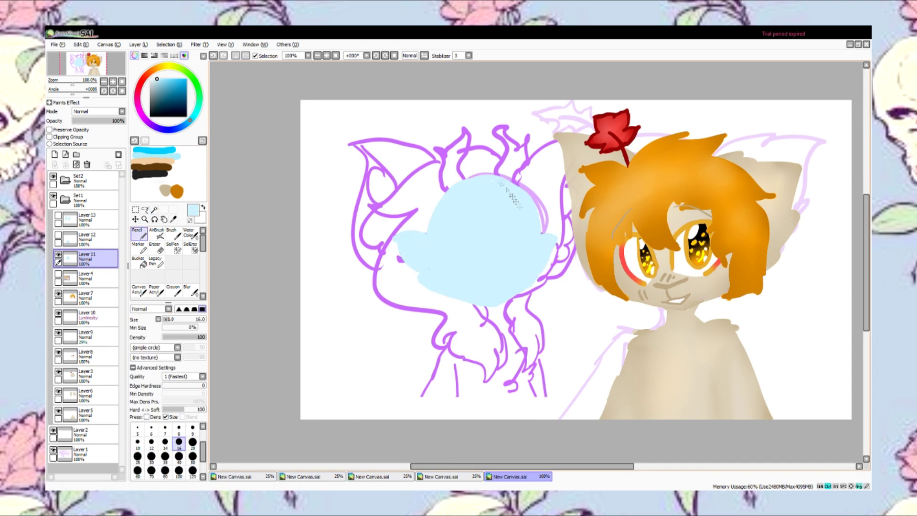
pyautogui.press('w')
pyautogui.click(478, 239)
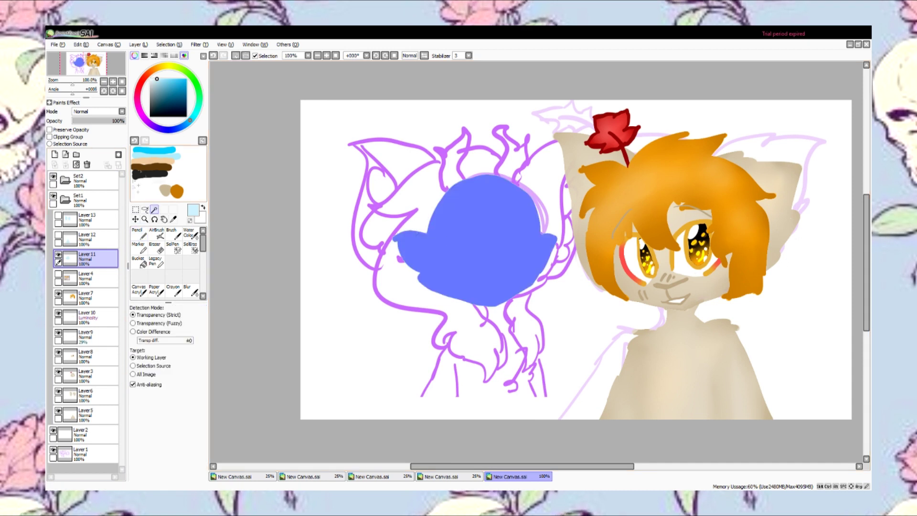
# Step: Shade the edges of the head and cheek tufts in darker blue and add white highlights with the size 14 Pencil
pyautogui.press('n')
pyautogui.moveTo(545, 235); pyautogui.dragTo(529, 245)
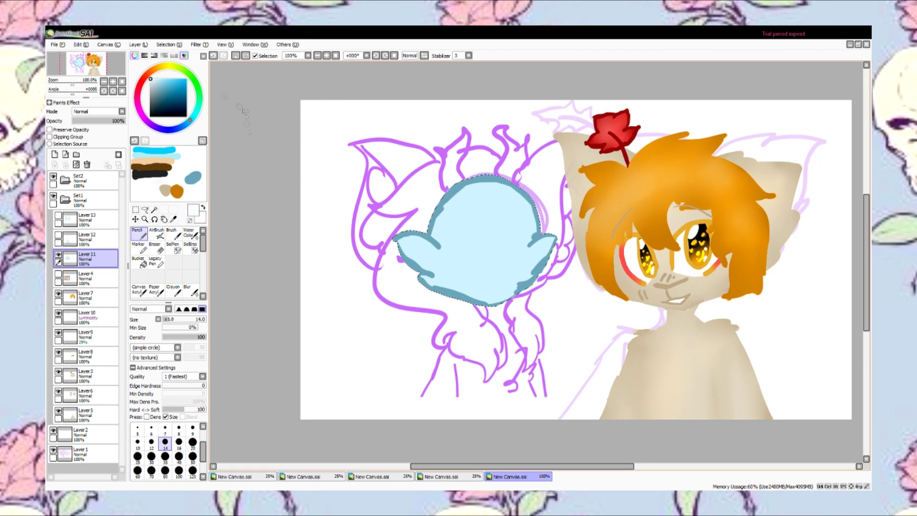
pyautogui.hotkey('ctrl', 'z')
pyautogui.keyDown('alt'); pyautogui.click(470, 242); pyautogui.keyUp('alt')
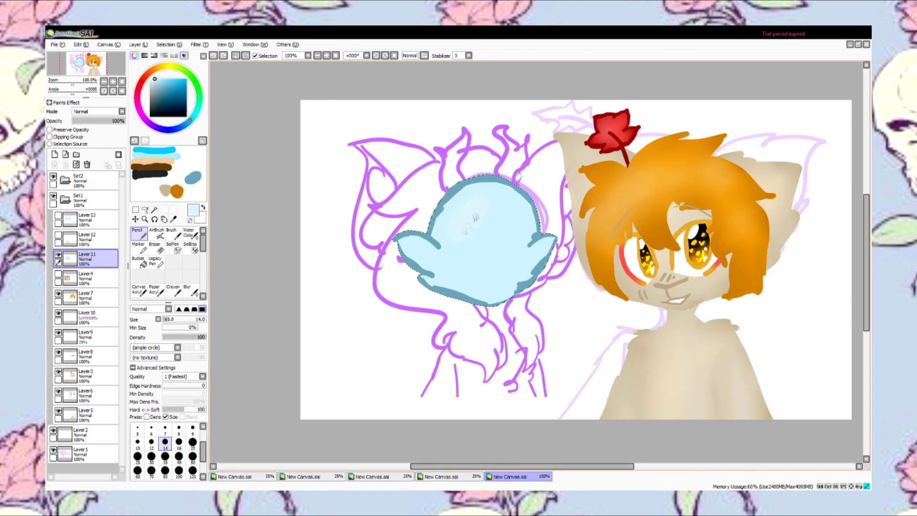
pyautogui.hotkey('ctrl', 'y')
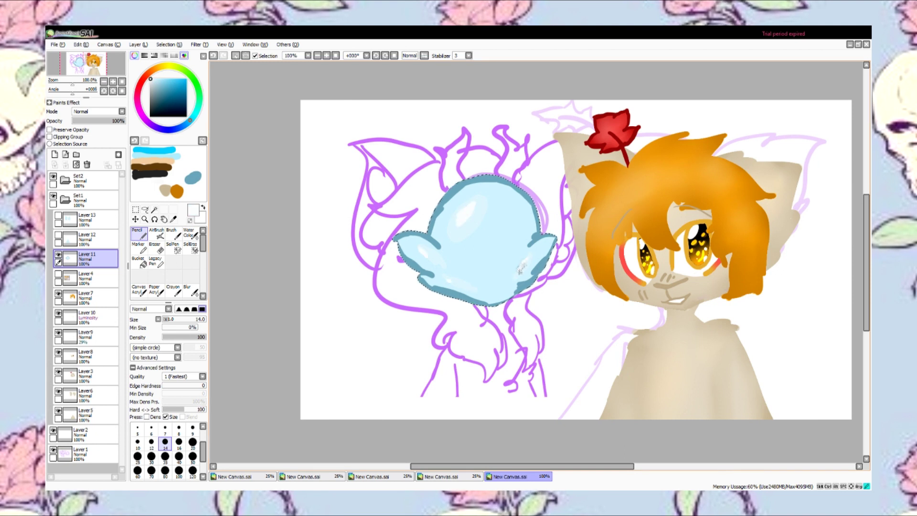
# Step: Blend the head's shading and highlights with the Blur brush and clear the selection
pyautogui.press('b')
pyautogui.moveTo(479, 189)
pyautogui.mouseDown()
pyautogui.moveTo(420, 253)
pyautogui.moveTo(524, 272)
pyautogui.moveTo(530, 196)
pyautogui.moveTo(458, 191)
pyautogui.moveTo(487, 284)
pyautogui.mouseUp()
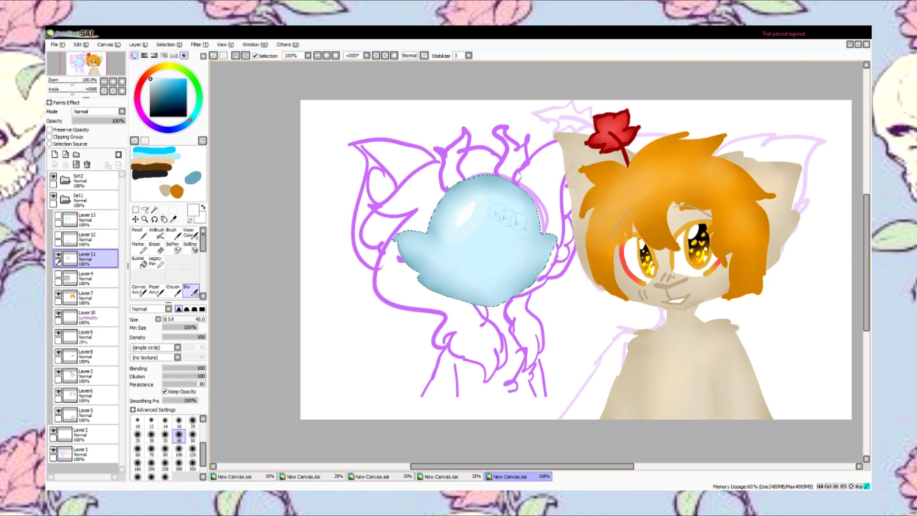
pyautogui.hotkey('ctrl', 'd')
# Step: Move Layer11 above Layer13, show Layer12 and select the body shape on it with the Magic Wand
pyautogui.moveTo(87, 258); pyautogui.dragTo(87, 215)
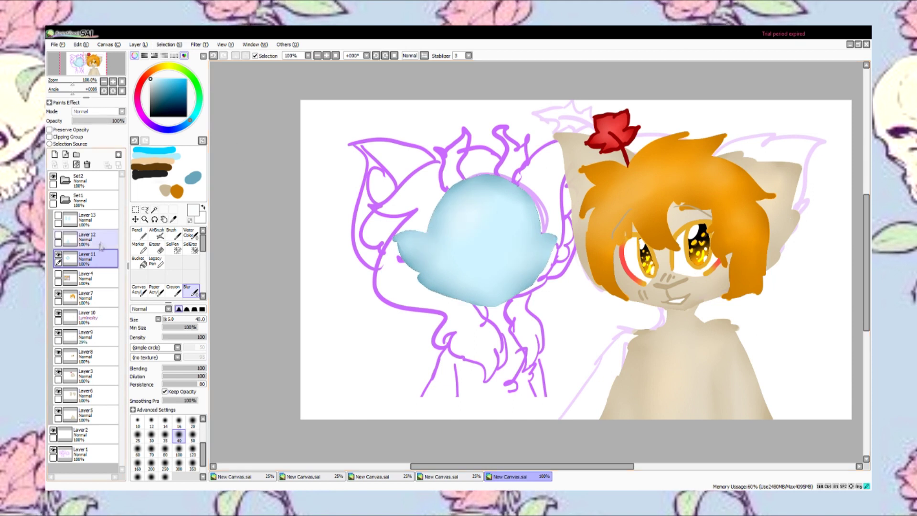
pyautogui.click(154, 209)
pyautogui.click(482, 363)
pyautogui.click(87, 237)
pyautogui.click(101, 259)
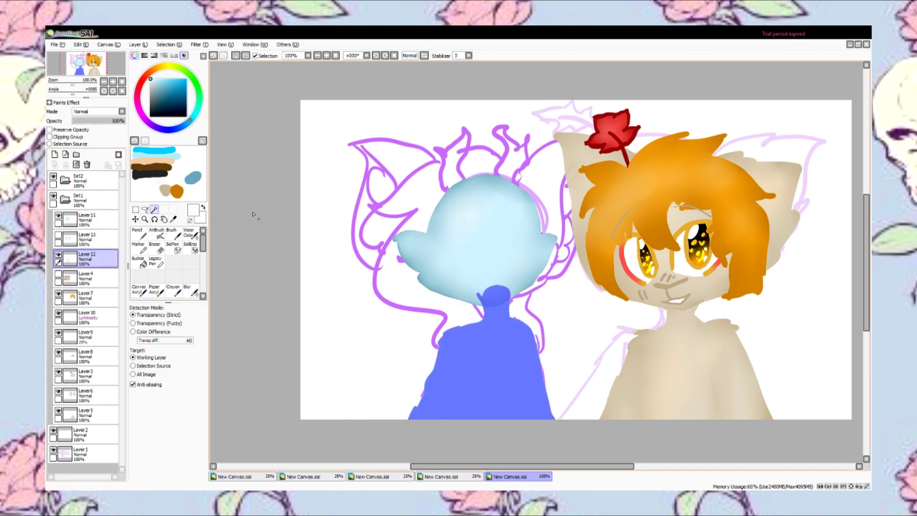
# Step: Shade the neck, shoulders and arms in darker blue, blend with the Blur brush, and clear the selection
pyautogui.press('n')
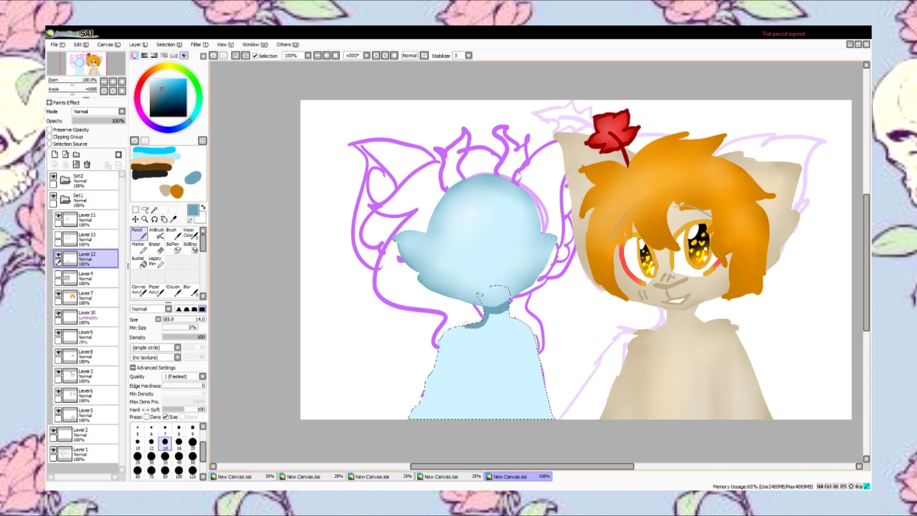
pyautogui.moveTo(469, 325)
pyautogui.mouseDown()
pyautogui.moveTo(434, 354)
pyautogui.moveTo(425, 396)
pyautogui.mouseUp()
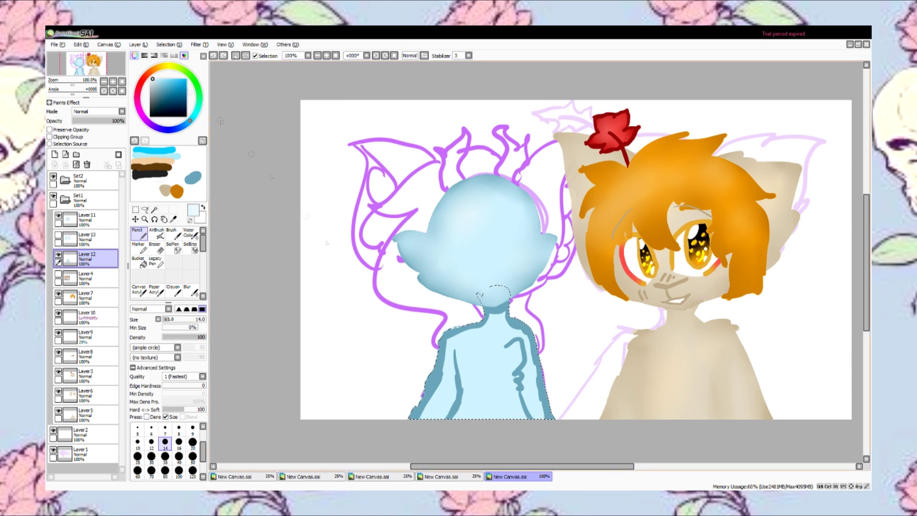
pyautogui.press('r')
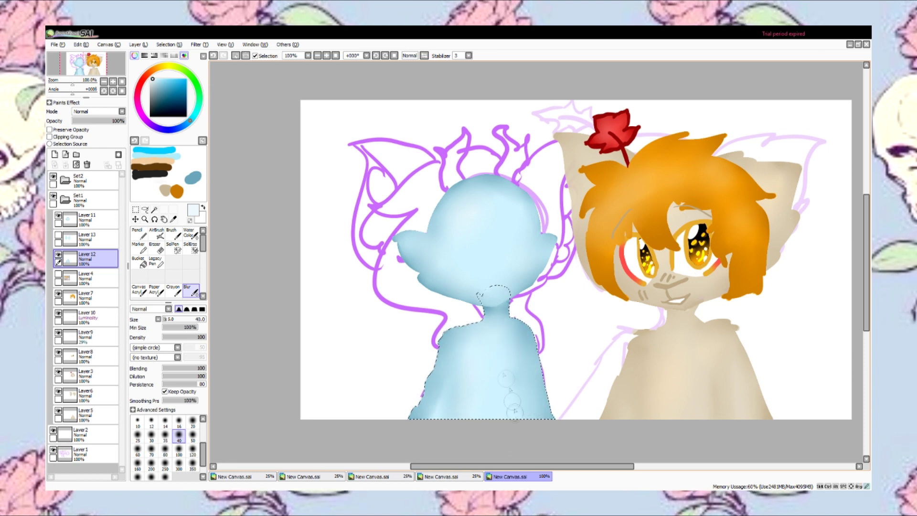
pyautogui.click(235, 56)
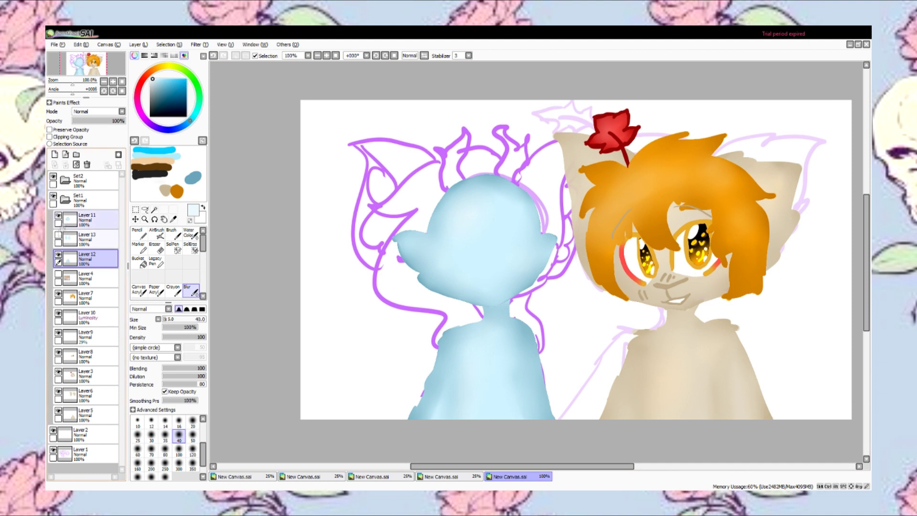
# Step: Show Layer13 and select its left ear with the Magic Wand, ready for shading with the Pencil
pyautogui.click(59, 235)
pyautogui.click(91, 237)
pyautogui.click(154, 210)
pyautogui.click(415, 201)
pyautogui.click(137, 233)
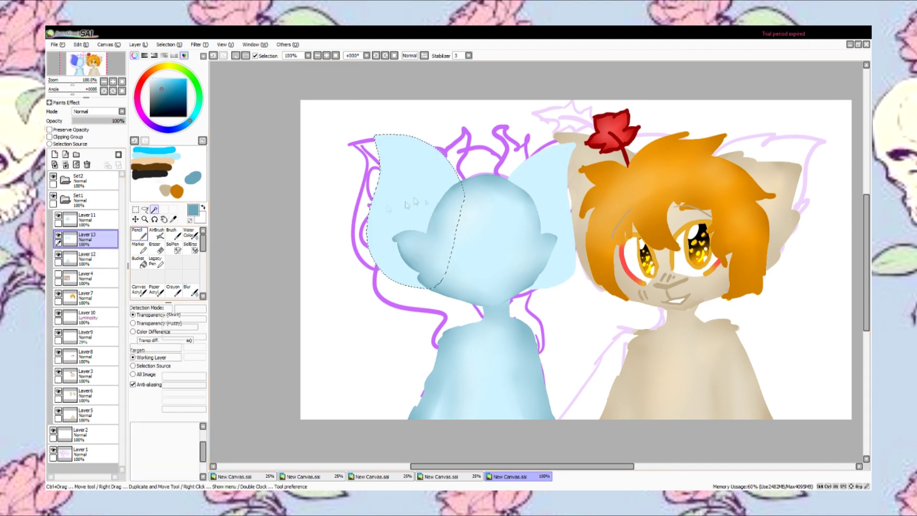
# Step: Shade the left ear's edges in darker blue, blend them with the Blur brush, and clear the selection
pyautogui.moveTo(383, 156)
pyautogui.mouseDown()
pyautogui.moveTo(447, 168)
pyautogui.moveTo(426, 140)
pyautogui.moveTo(400, 157)
pyautogui.moveTo(392, 198)
pyautogui.moveTo(408, 168)
pyautogui.moveTo(405, 218)
pyautogui.moveTo(443, 182)
pyautogui.moveTo(429, 230)
pyautogui.moveTo(450, 191)
pyautogui.moveTo(396, 132)
pyautogui.moveTo(384, 146)
pyautogui.moveTo(391, 223)
pyautogui.mouseUp()
pyautogui.keyDown('alt'); pyautogui.click(399, 154); pyautogui.keyUp('alt')
pyautogui.click(188, 288)
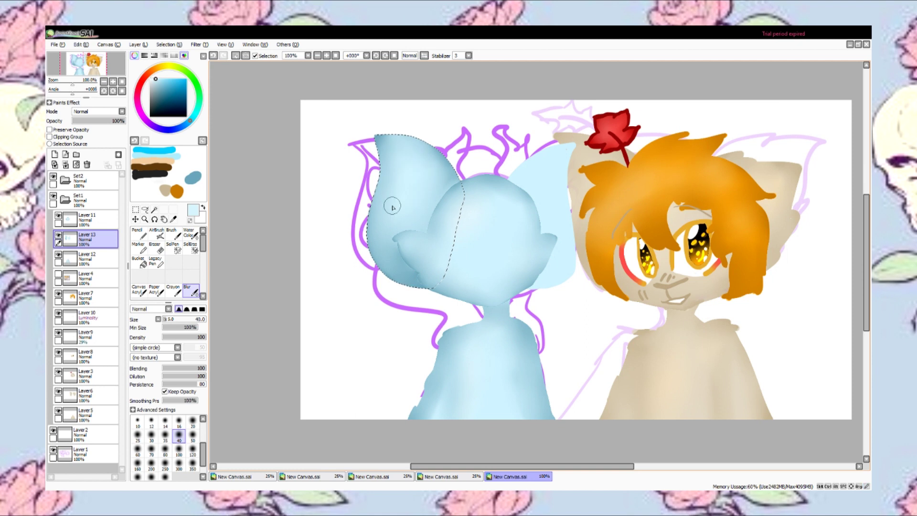
pyautogui.hotkey('ctrl', 's')
pyautogui.press('Return')
pyautogui.press('w')
pyautogui.hotkey('ctrl', 'd')
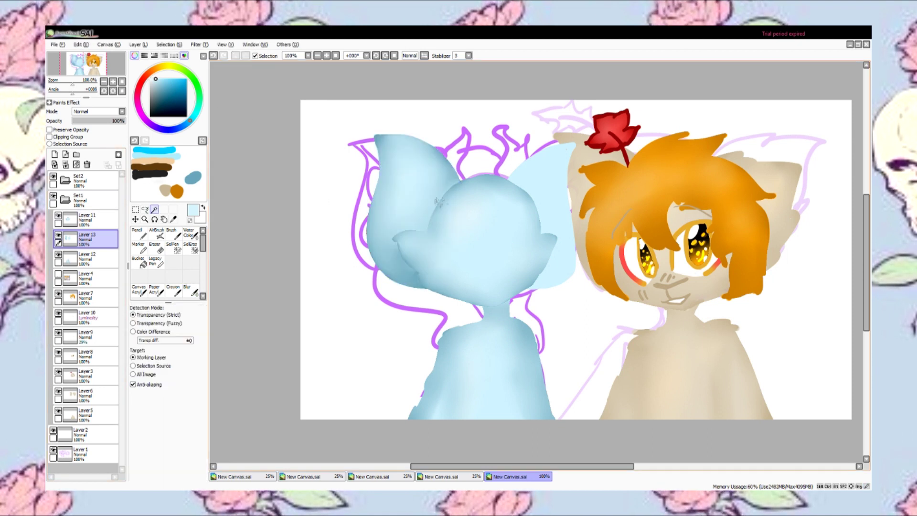
# Step: Select the right ear, shade it in darker blue with the Pencil, blend with the Blur brush, and clear the selection
pyautogui.click(545, 201)
pyautogui.press('n')
pyautogui.keyDown('alt'); pyautogui.click(400, 286); pyautogui.keyUp('alt')
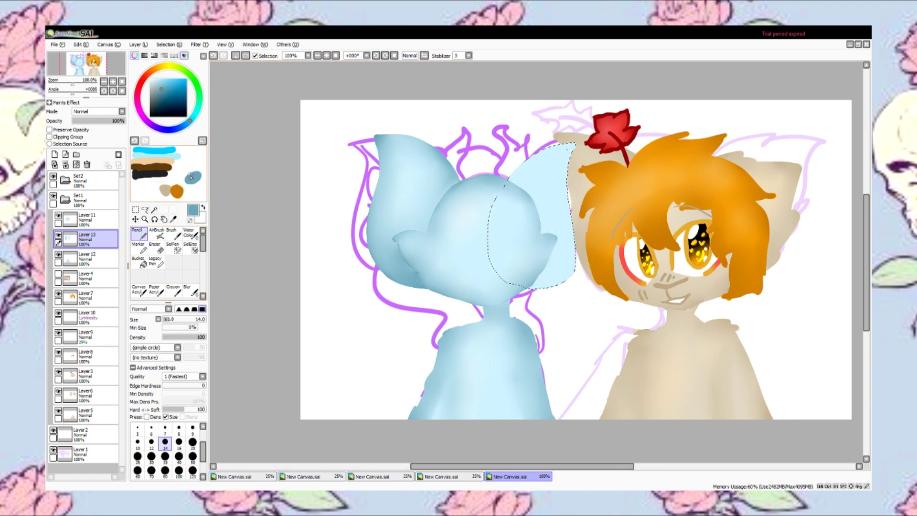
pyautogui.moveTo(507, 177)
pyautogui.mouseDown()
pyautogui.moveTo(573, 144)
pyautogui.moveTo(576, 265)
pyautogui.moveTo(549, 241)
pyautogui.moveTo(517, 183)
pyautogui.moveTo(566, 152)
pyautogui.moveTo(554, 276)
pyautogui.moveTo(563, 152)
pyautogui.moveTo(554, 255)
pyautogui.mouseUp()
pyautogui.click(166, 441)
pyautogui.click(187, 290)
pyautogui.hotkey('ctrl', 'd')
# Step: On a new layer above Layer11, outline long wavy hair with side-swept bangs in brown with the size 14 Pencil
pyautogui.click(87, 218)
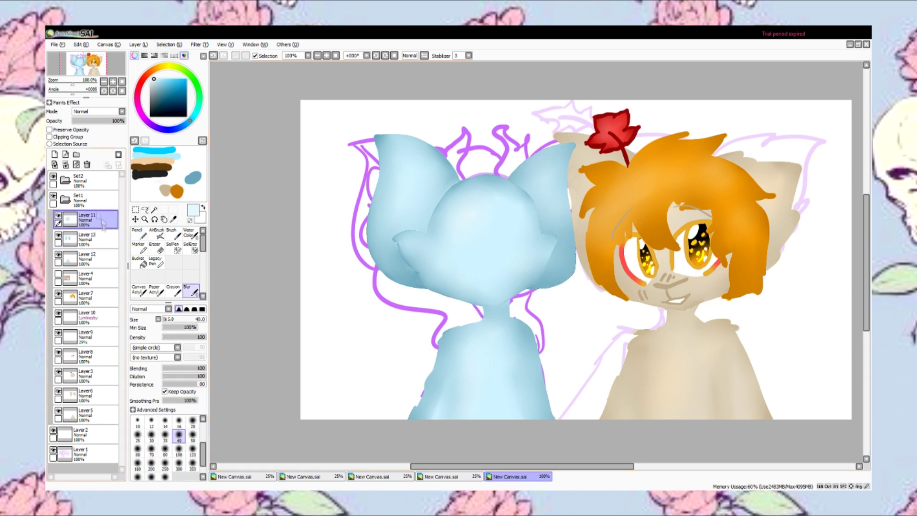
pyautogui.click(55, 154)
pyautogui.press('n')
pyautogui.moveTo(473, 169)
pyautogui.mouseDown()
pyautogui.moveTo(397, 172)
pyautogui.moveTo(420, 328)
pyautogui.mouseUp()
pyautogui.hotkey('ctrl', 'z')
pyautogui.moveTo(531, 187)
pyautogui.mouseDown()
pyautogui.moveTo(466, 156)
pyautogui.moveTo(433, 182)
pyautogui.mouseUp()
pyautogui.moveTo(406, 184); pyautogui.dragTo(444, 344)
pyautogui.moveTo(453, 289)
pyautogui.mouseDown()
pyautogui.moveTo(470, 394)
pyautogui.moveTo(437, 349)
pyautogui.mouseUp()
pyautogui.moveTo(523, 185); pyautogui.dragTo(448, 215)
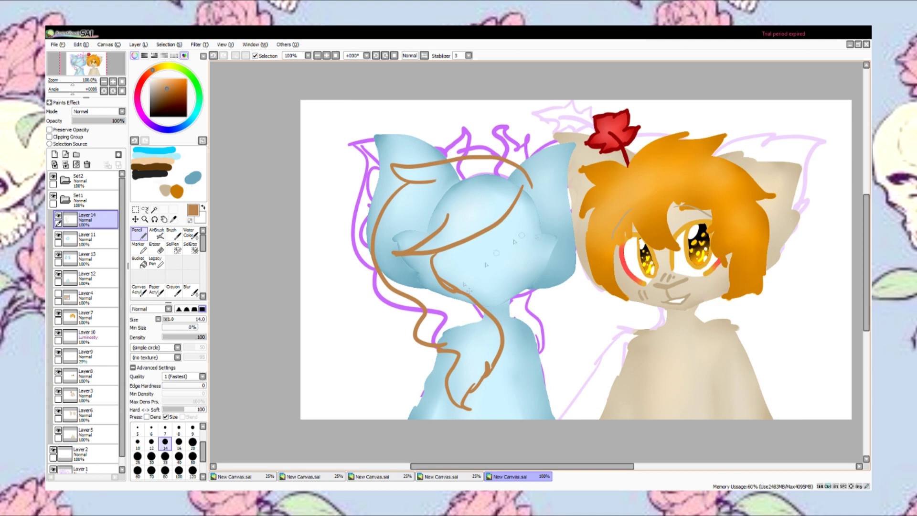
pyautogui.moveTo(555, 221); pyautogui.dragTo(522, 404)
# Step: Fill the hair outline with the same brown and select the hair shape
pyautogui.click(139, 261)
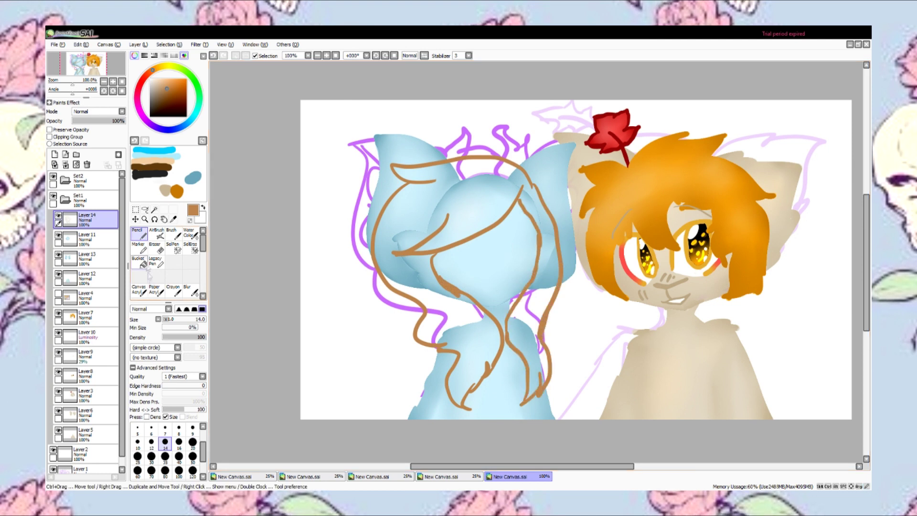
pyautogui.click(420, 225)
pyautogui.click(137, 234)
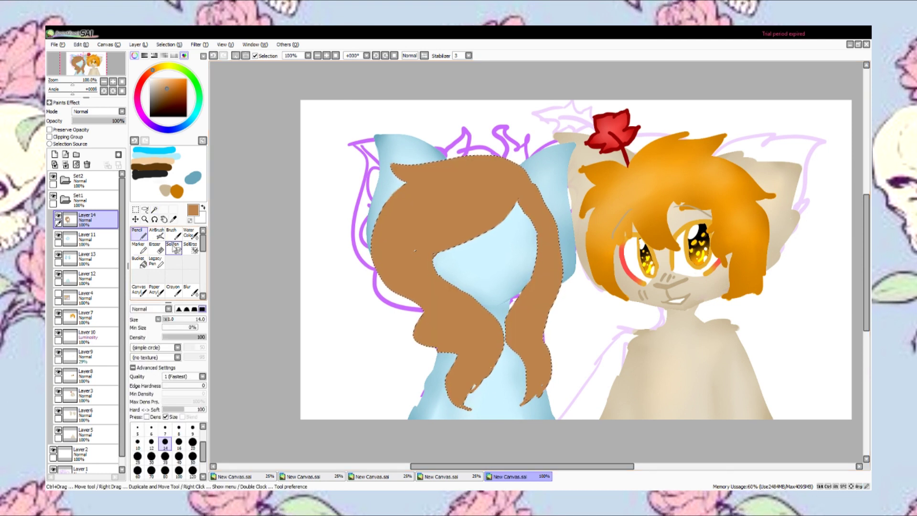
# Step: Shade the edges of the bangs and both wavy locks in a darker brown with the size 14 Pencil
pyautogui.click(170, 95)
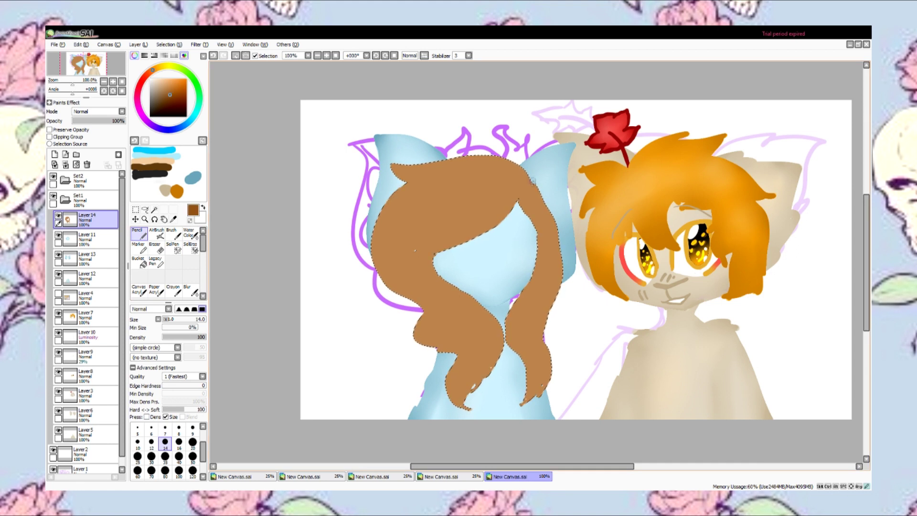
pyautogui.moveTo(393, 171)
pyautogui.mouseDown()
pyautogui.moveTo(450, 183)
pyautogui.moveTo(376, 216)
pyautogui.moveTo(380, 276)
pyautogui.moveTo(446, 319)
pyautogui.mouseUp()
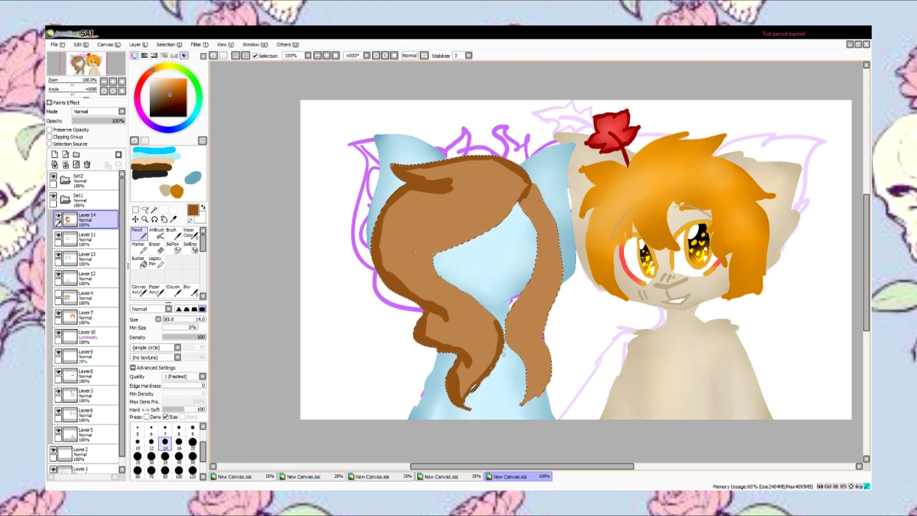
pyautogui.moveTo(512, 200)
pyautogui.mouseDown()
pyautogui.moveTo(460, 248)
pyautogui.moveTo(403, 262)
pyautogui.mouseUp()
pyautogui.moveTo(530, 186); pyautogui.dragTo(531, 334)
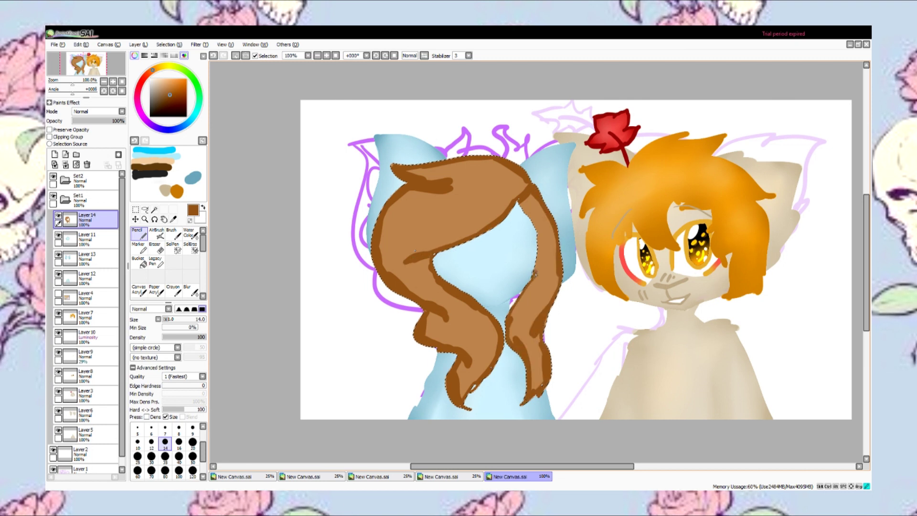
# Step: Add very light highlight strokes to the crown, bangs and lower curl of the brown hair
pyautogui.moveTo(393, 237); pyautogui.dragTo(411, 201)
pyautogui.moveTo(402, 235); pyautogui.dragTo(425, 199)
pyautogui.moveTo(444, 224); pyautogui.dragTo(484, 196)
pyautogui.moveTo(444, 338)
pyautogui.mouseDown()
pyautogui.moveTo(478, 317)
pyautogui.moveTo(466, 321)
pyautogui.mouseUp()
# Step: Blend the hair's shading and highlights with the Blur brush and clear the selection
pyautogui.click(190, 290)
pyautogui.moveTo(473, 163)
pyautogui.mouseDown()
pyautogui.moveTo(430, 188)
pyautogui.moveTo(404, 284)
pyautogui.moveTo(458, 348)
pyautogui.moveTo(487, 320)
pyautogui.moveTo(411, 243)
pyautogui.moveTo(509, 214)
pyautogui.moveTo(399, 215)
pyautogui.mouseUp()
pyautogui.moveTo(540, 191)
pyautogui.mouseDown()
pyautogui.moveTo(523, 396)
pyautogui.moveTo(533, 224)
pyautogui.moveTo(524, 210)
pyautogui.mouseUp()
pyautogui.moveTo(444, 334); pyautogui.dragTo(464, 332)
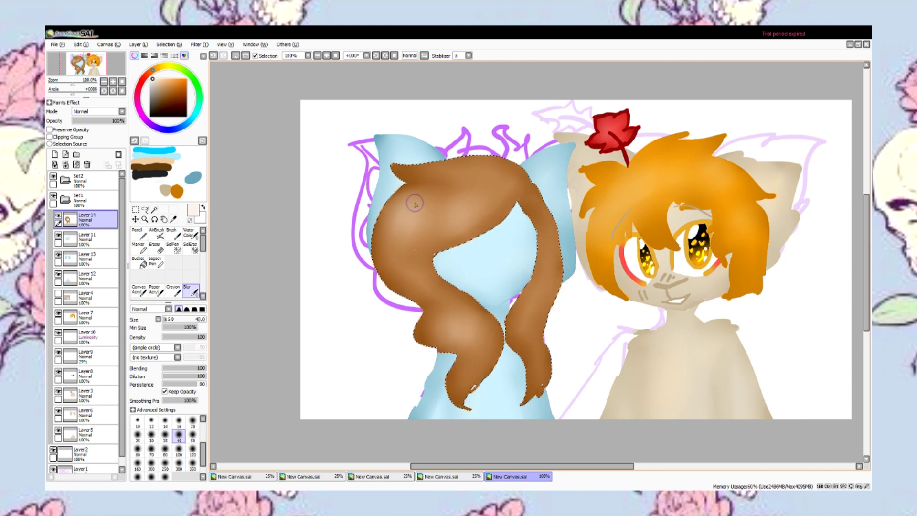
pyautogui.hotkey('ctrl', 'd')
# Step: Draw the nose in muted blue on Layer11 with the Pencil at size 8
pyautogui.click(86, 238)
pyautogui.click(138, 233)
pyautogui.rightClick(477, 256)
pyautogui.scroll(-1, 478, 255)
pyautogui.scroll(4, 473, 258)
pyautogui.press('[')
pyautogui.press('[')
pyautogui.press('[')
pyautogui.press('[')
pyautogui.moveTo(554, 249); pyautogui.dragTo(467, 267)
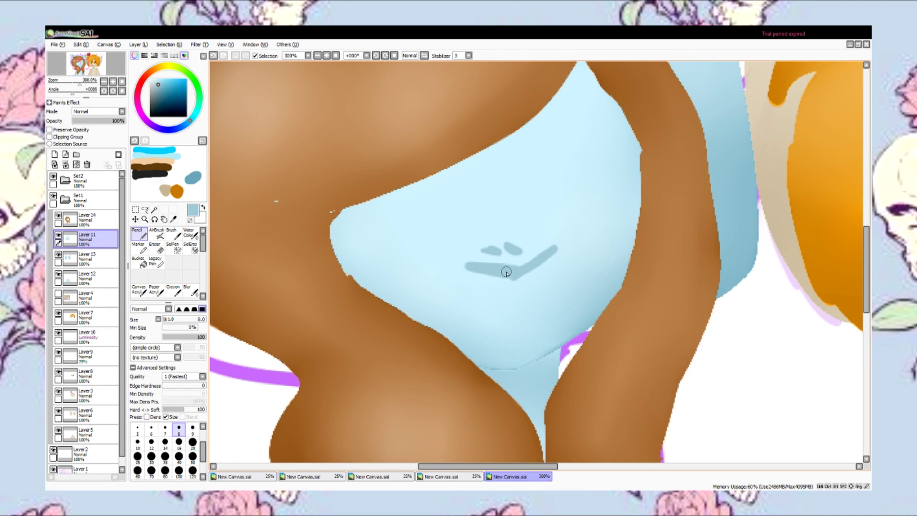
# Step: Draw the blue companion's curved mouth, the line joining it to the nose, and one closed eye with a lash in muted blue
pyautogui.moveTo(459, 318); pyautogui.dragTo(568, 325)
pyautogui.moveTo(514, 281); pyautogui.dragTo(516, 316)
pyautogui.moveTo(473, 241)
pyautogui.mouseDown()
pyautogui.moveTo(406, 220)
pyautogui.moveTo(432, 233)
pyautogui.mouseUp()
pyautogui.moveTo(463, 239); pyautogui.dragTo(339, 231)
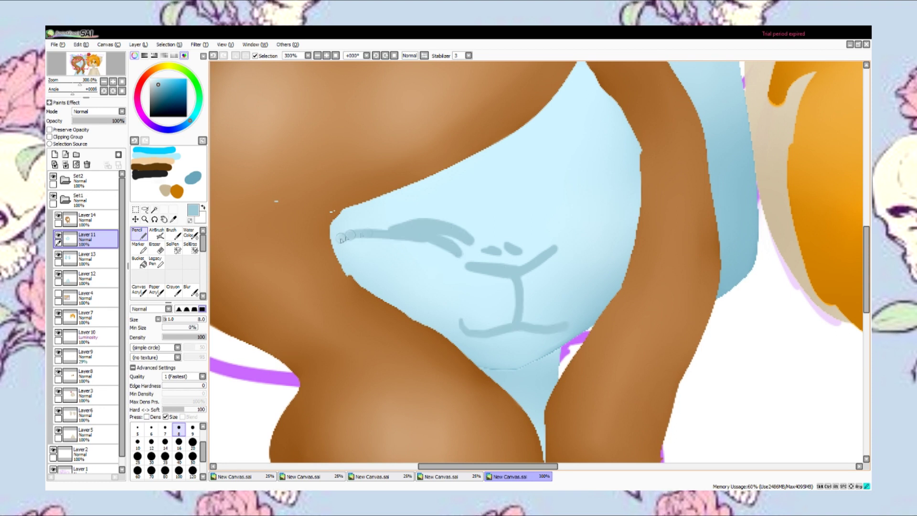
pyautogui.moveTo(428, 219); pyautogui.dragTo(334, 241)
pyautogui.moveTo(447, 184)
pyautogui.mouseDown()
pyautogui.moveTo(423, 218)
pyautogui.moveTo(430, 207)
pyautogui.mouseUp()
# Step: Draw the companion's other closed eye with its lash marks, and add thin curled eyebrows over the brown hair on Layer14
pyautogui.moveTo(621, 193); pyautogui.dragTo(554, 234)
pyautogui.moveTo(584, 203); pyautogui.dragTo(544, 237)
pyautogui.moveTo(640, 179); pyautogui.dragTo(602, 201)
pyautogui.moveTo(576, 198)
pyautogui.mouseDown()
pyautogui.moveTo(570, 172)
pyautogui.moveTo(563, 203)
pyautogui.mouseUp()
pyautogui.click(576, 154)
pyautogui.moveTo(600, 104); pyautogui.dragTo(521, 78)
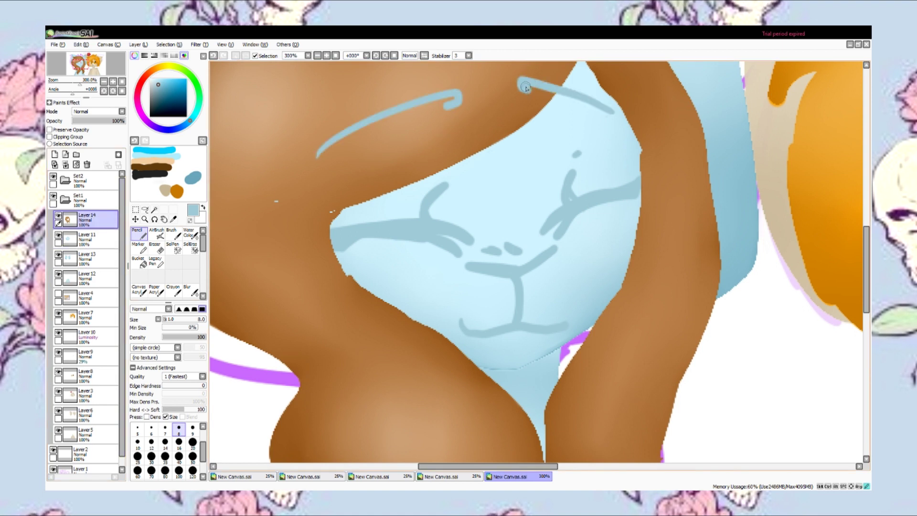
pyautogui.scroll(-6, 567, 231)
pyautogui.scroll(1, 567, 230)
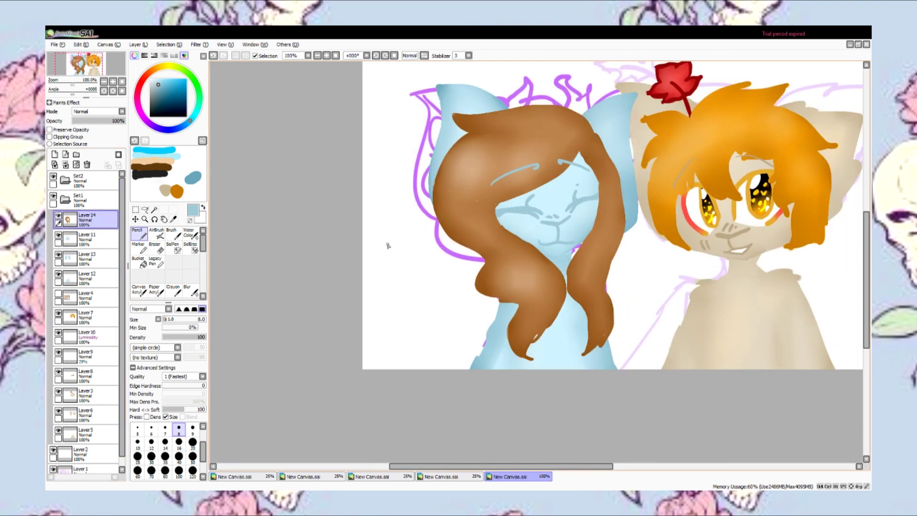
# Step: Move Layer13 below Layer12 in the layer stack
pyautogui.click(88, 258)
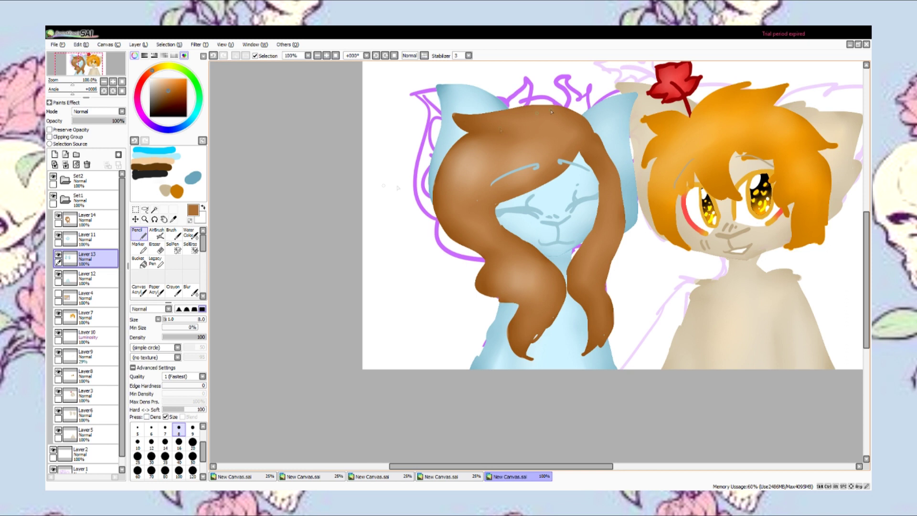
pyautogui.hotkey('ctrl', 'Down')
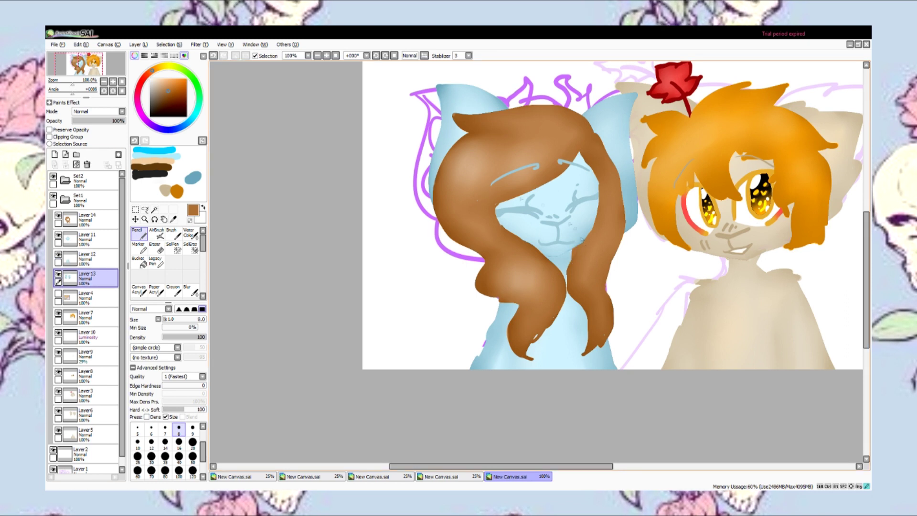
pyautogui.press('b')
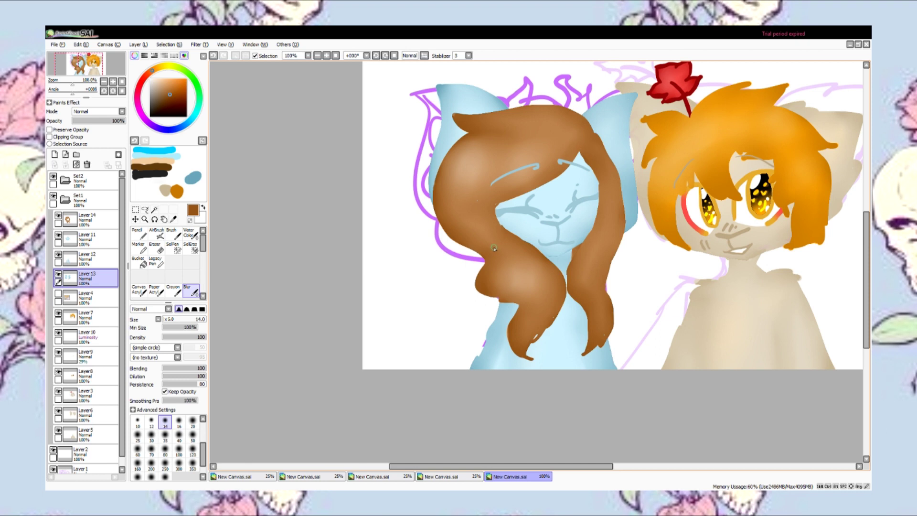
pyautogui.scroll(-2, 493, 246)
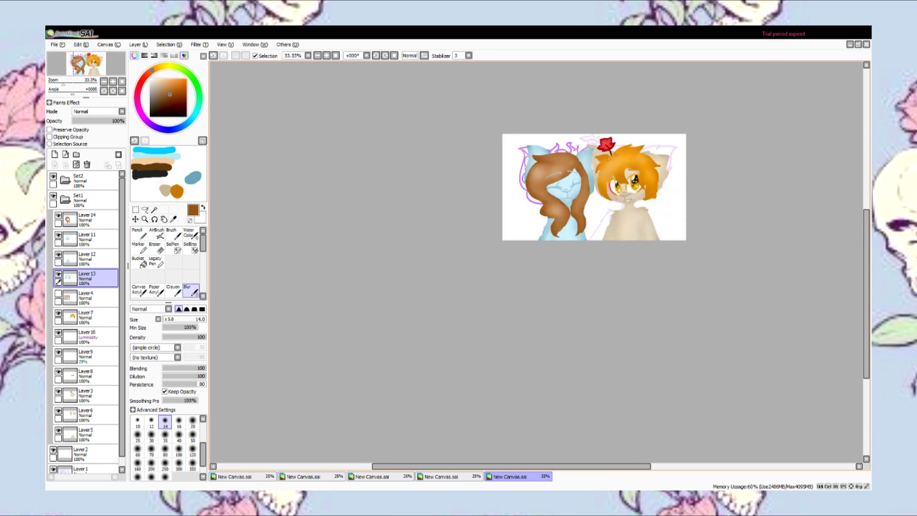
# Step: Hide the purple sketch on Layer1 and make Layer14 the active layer
pyautogui.scroll(1, 492, 246)
pyautogui.scroll(-1, 117, 302)
pyautogui.click(53, 460)
pyautogui.click(84, 444)
pyautogui.click(86, 210)
pyautogui.scroll(2, 344, 303)
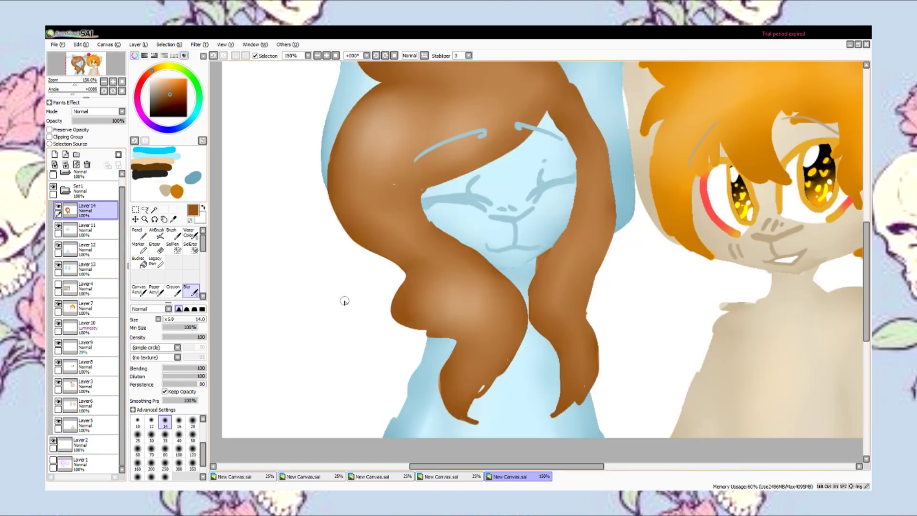
# Step: Draw small pink heart-like marks in the white space beside each character with the Pencil at size 8
pyautogui.click(191, 98)
pyautogui.press('n')
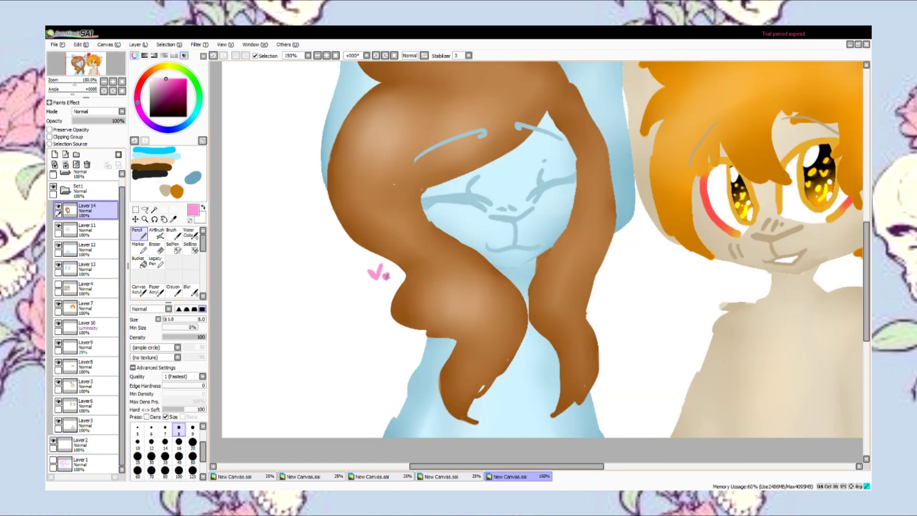
pyautogui.hscroll(3, 385, 276)
pyautogui.moveTo(734, 342); pyautogui.dragTo(740, 352)
pyautogui.scroll(-3, 744, 352)
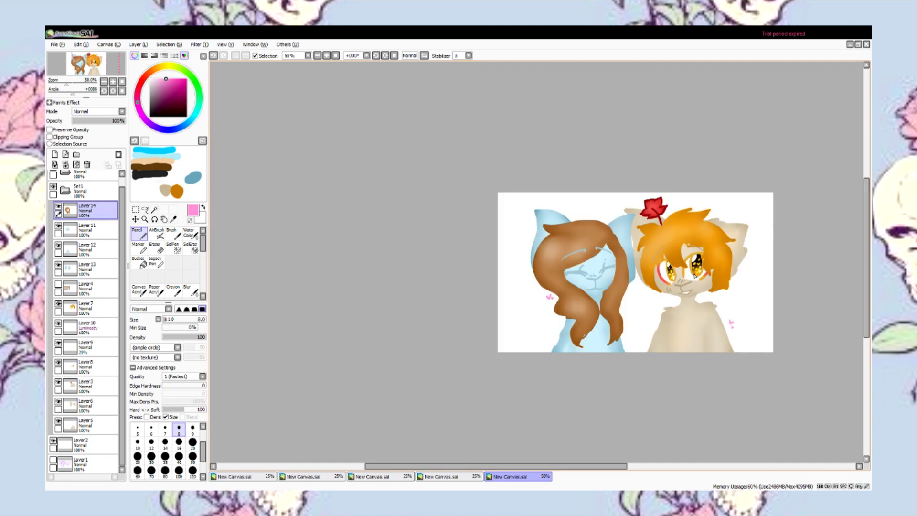
# Step: Paint two forked peach antlers on the companion's head on a new layer with the Pencil at size 35
pyautogui.scroll(1, 673, 348)
pyautogui.moveTo(639, 263); pyautogui.dragTo(618, 205)
pyautogui.click(55, 154)
pyautogui.click(143, 163)
pyautogui.click(165, 456)
pyautogui.moveTo(489, 215)
pyautogui.mouseDown()
pyautogui.moveTo(466, 162)
pyautogui.moveTo(491, 209)
pyautogui.moveTo(505, 165)
pyautogui.mouseUp()
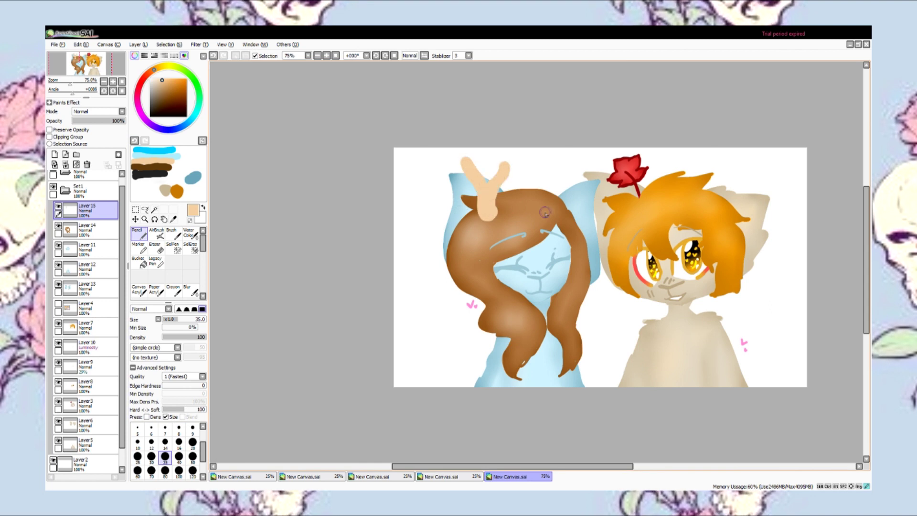
pyautogui.moveTo(546, 213); pyautogui.dragTo(567, 161)
pyautogui.moveTo(548, 191); pyautogui.dragTo(535, 159)
# Step: Select both antlers with the Magic Wand and shade their edges in a darker tan with the Pencil
pyautogui.click(154, 210)
pyautogui.click(499, 179)
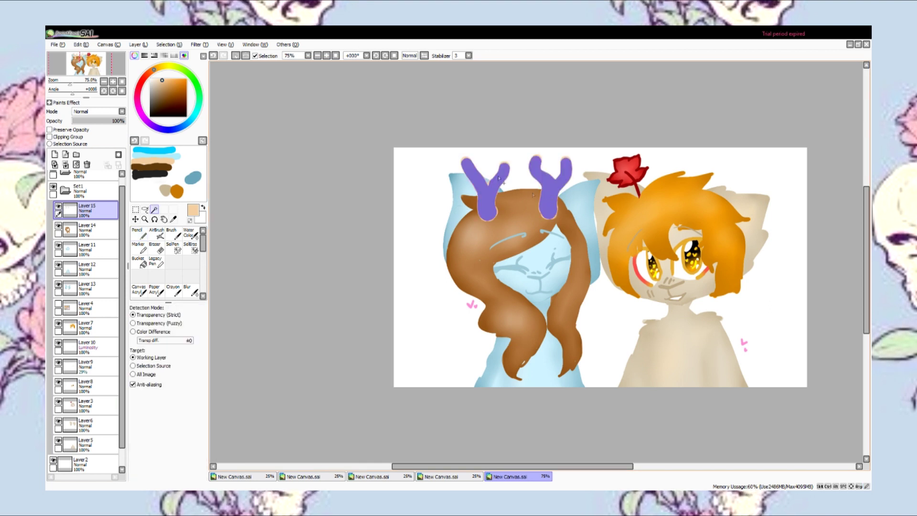
pyautogui.click(137, 233)
pyautogui.click(164, 88)
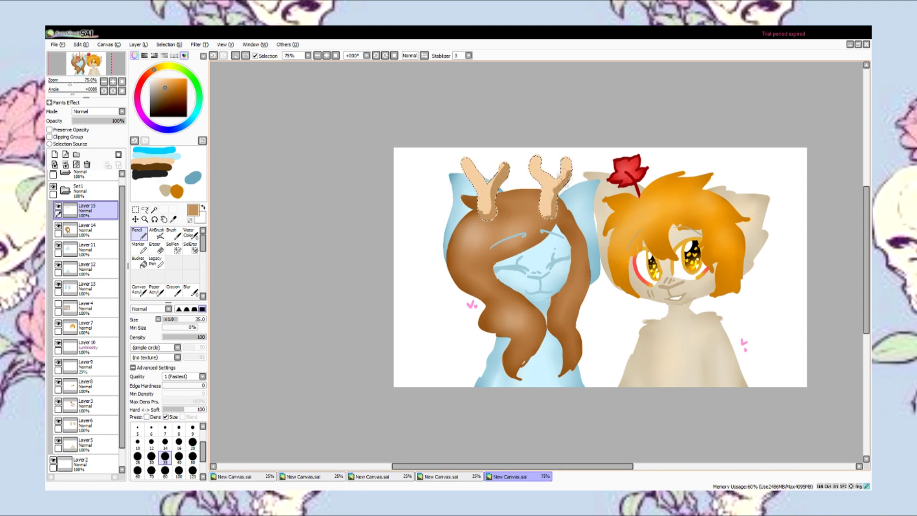
# Step: Blend the tan shading on both antlers with the Blur brush at size 100
pyautogui.click(190, 290)
pyautogui.click(178, 448)
pyautogui.moveTo(487, 214); pyautogui.dragTo(499, 167)
pyautogui.moveTo(549, 213); pyautogui.dragTo(559, 165)
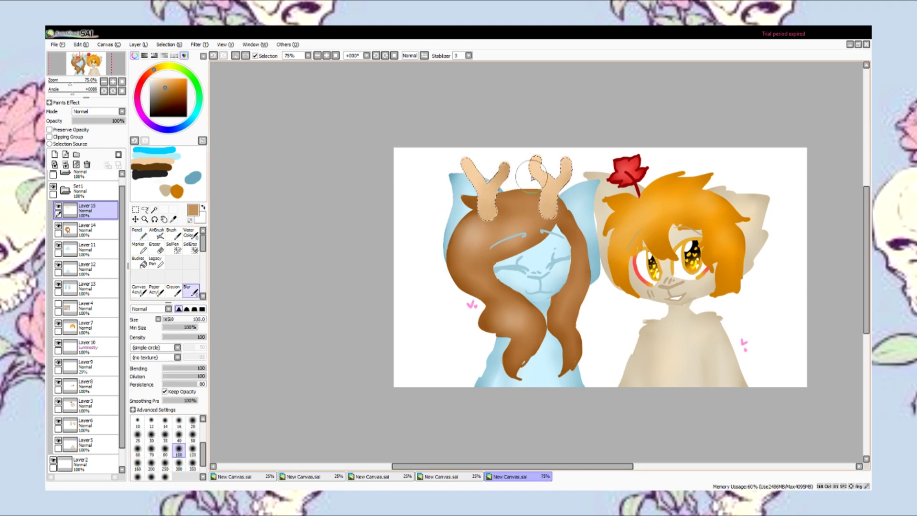